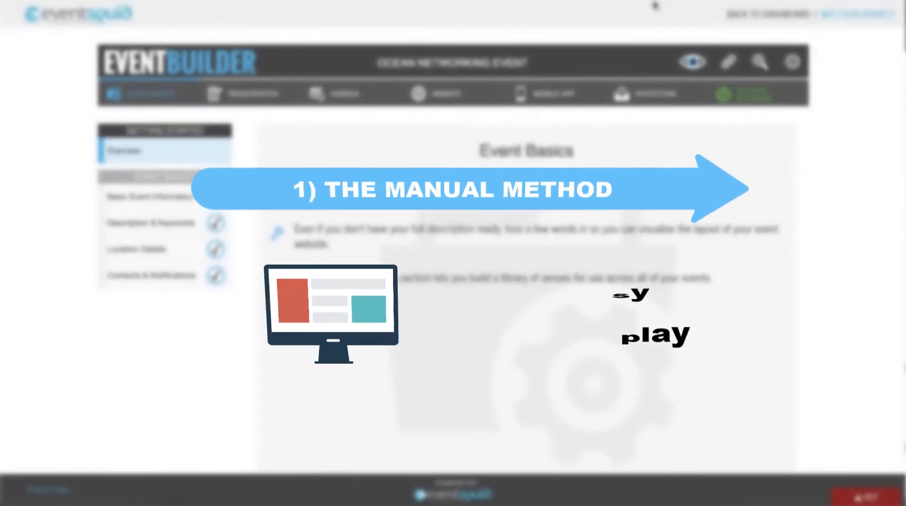
- Add an existing speaker to the event with the role Keynote Speaker through the Speaker Manager
{"action": "left_click", "coordinate": [352, 94]}
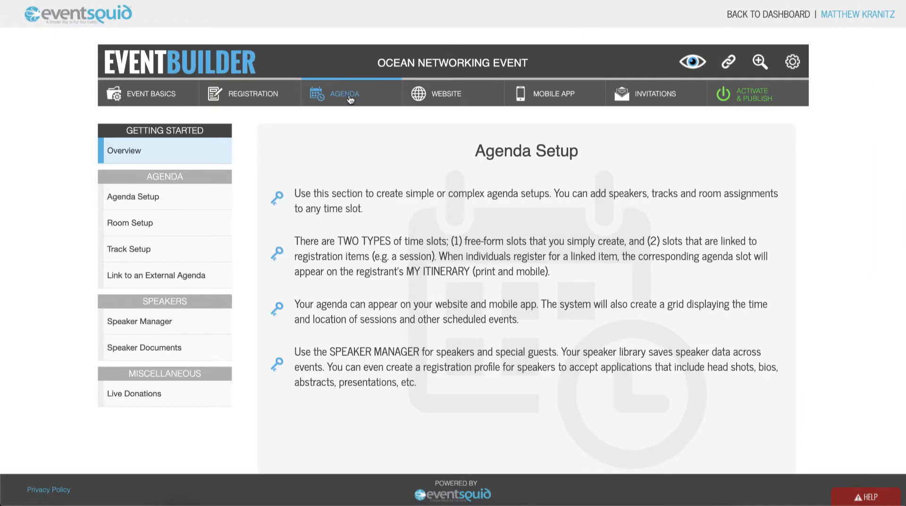
{"action": "left_click", "coordinate": [181, 321]}
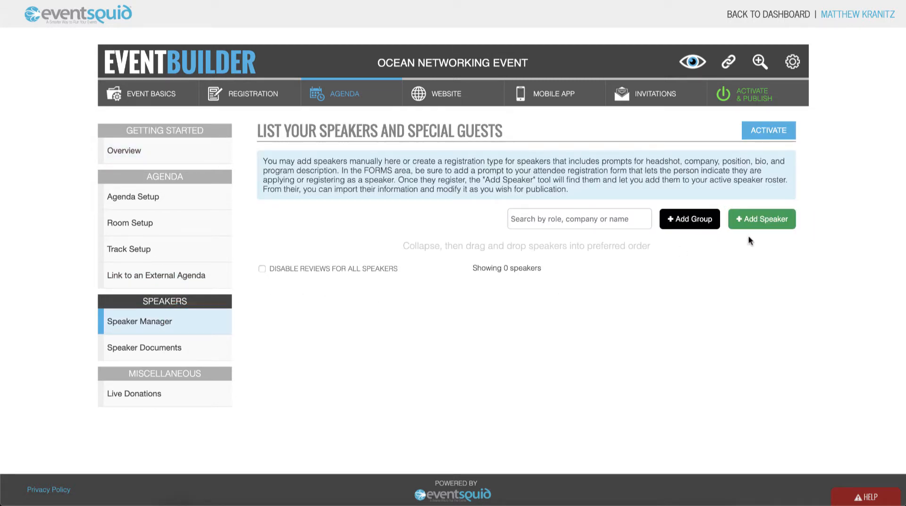
{"action": "left_click", "coordinate": [762, 226]}
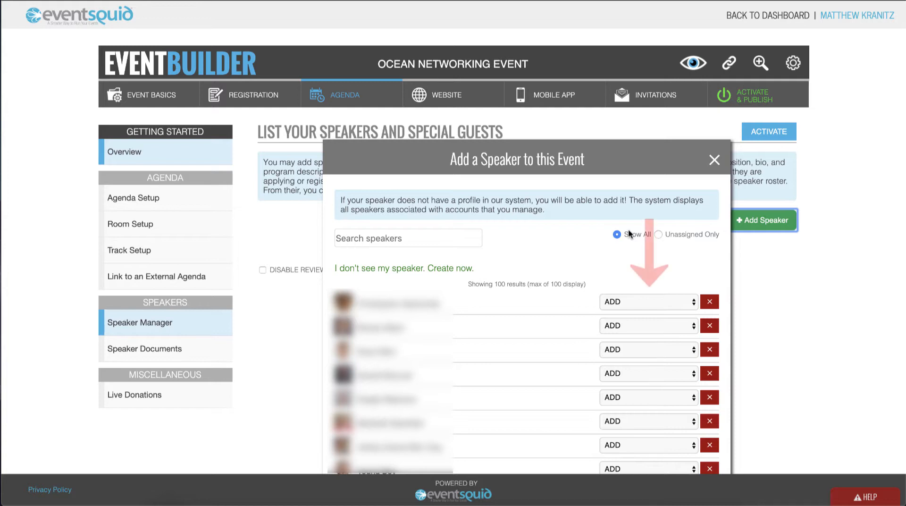
{"action": "left_click", "coordinate": [651, 325]}
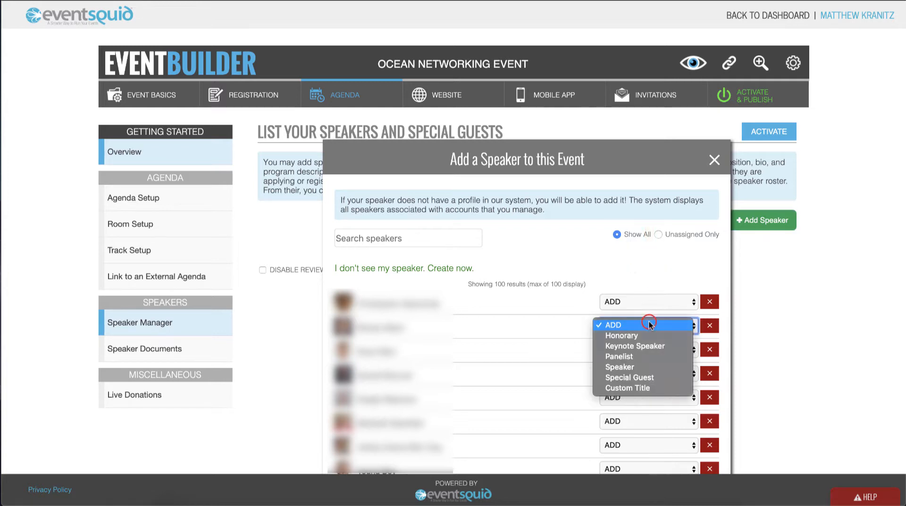
{"action": "left_click", "coordinate": [646, 347]}
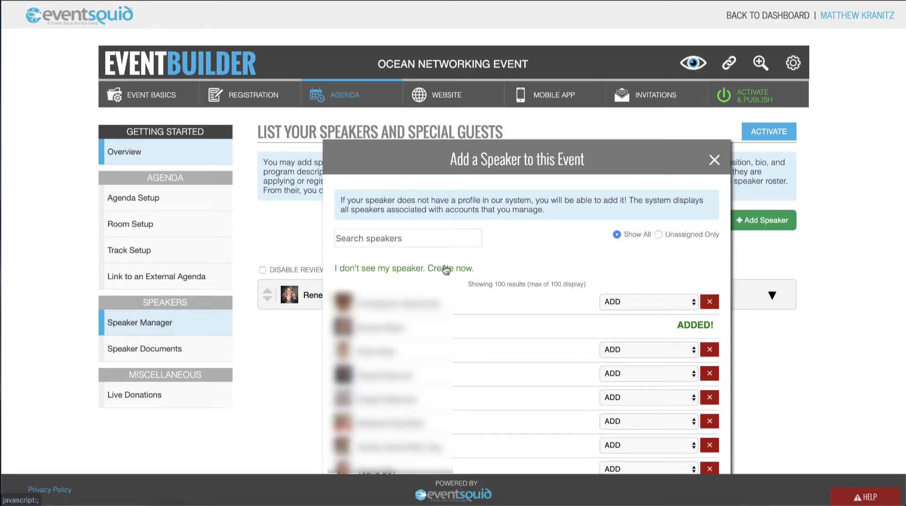
- Upload a headshot image titled Headshot to the profile's event uploads, linked as speaker to Ocean Networking Event
{"action": "left_click", "coordinate": [446, 269]}
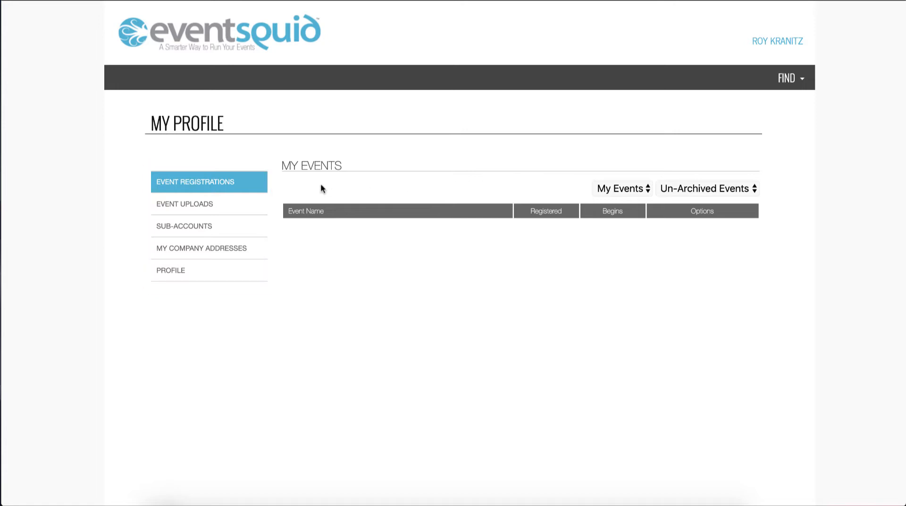
{"action": "left_click", "coordinate": [218, 208]}
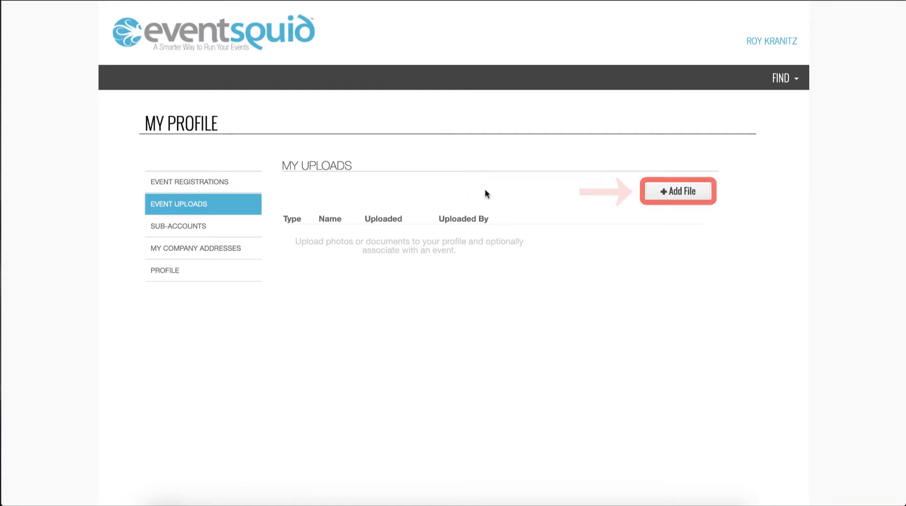
{"action": "left_click", "coordinate": [676, 193]}
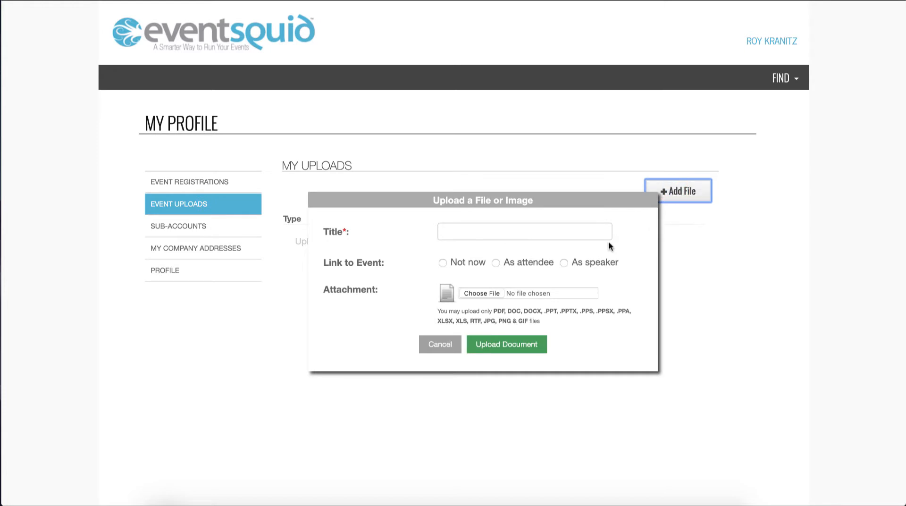
{"action": "left_click", "coordinate": [530, 235]}
{"action": "type", "text": "Headshot"}
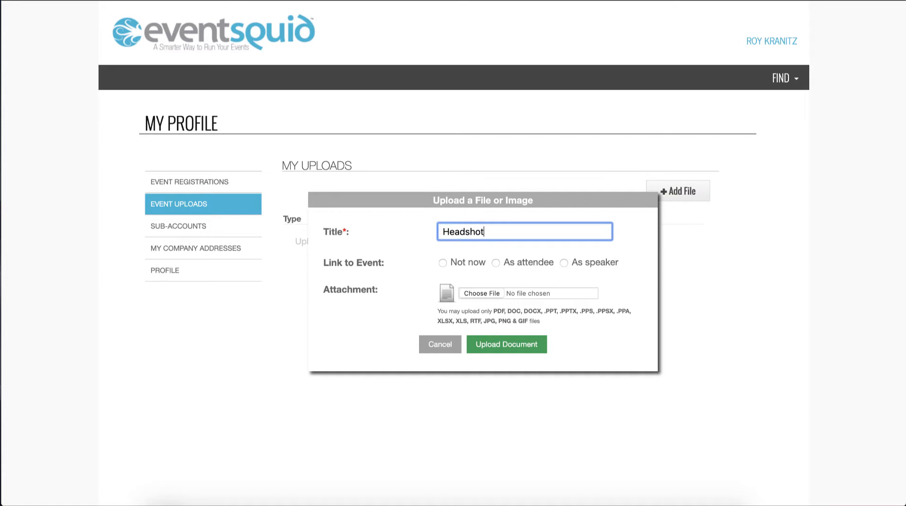
{"action": "left_click", "coordinate": [564, 263]}
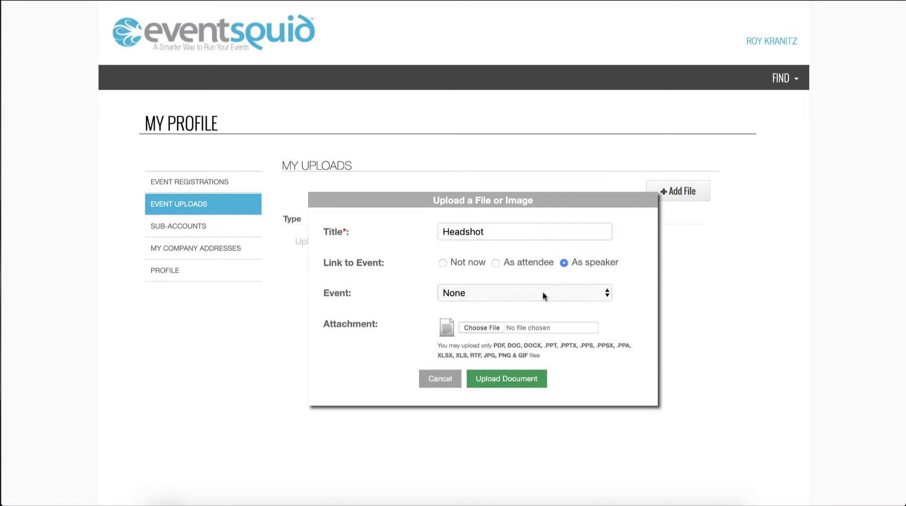
{"action": "left_click", "coordinate": [543, 292]}
{"action": "left_click", "coordinate": [540, 305]}
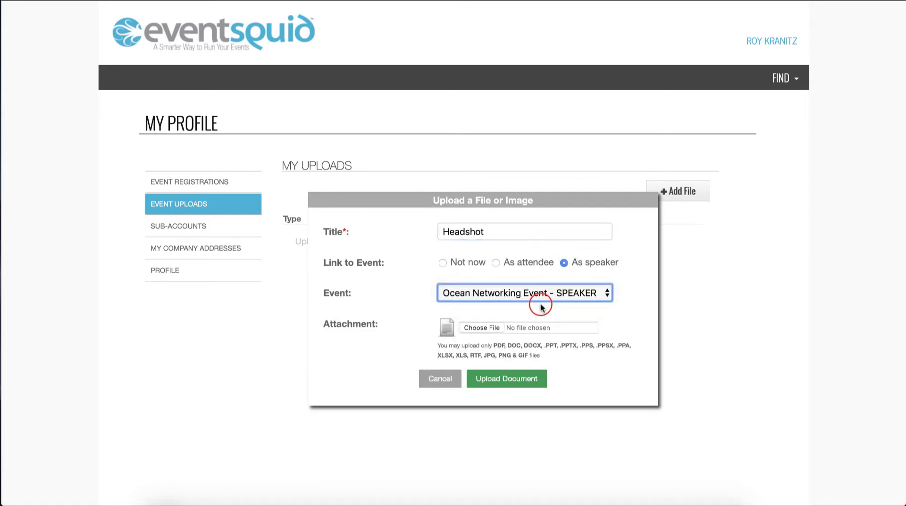
{"action": "left_click", "coordinate": [486, 327]}
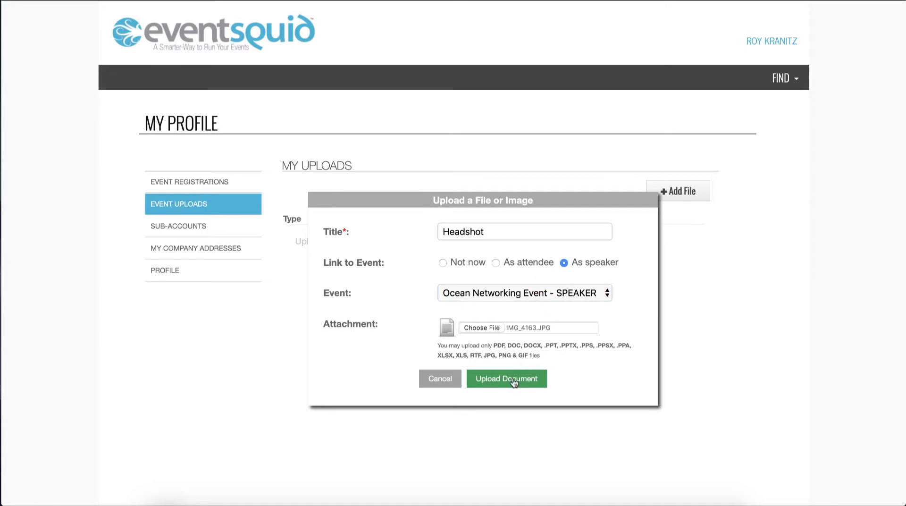
{"action": "left_click", "coordinate": [514, 382]}
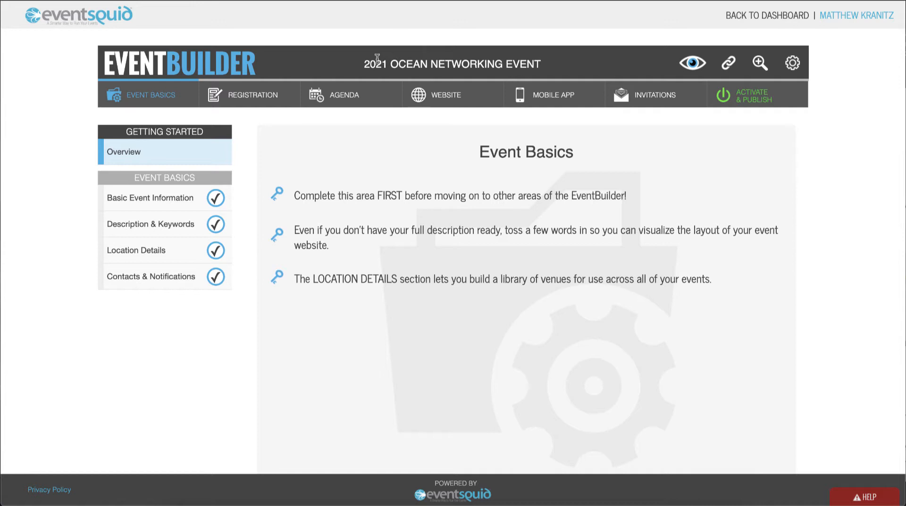
- Load the speaker's uploaded Headshot as their photo, reducing the zoom slightly, and save it
{"action": "left_click", "coordinate": [347, 92]}
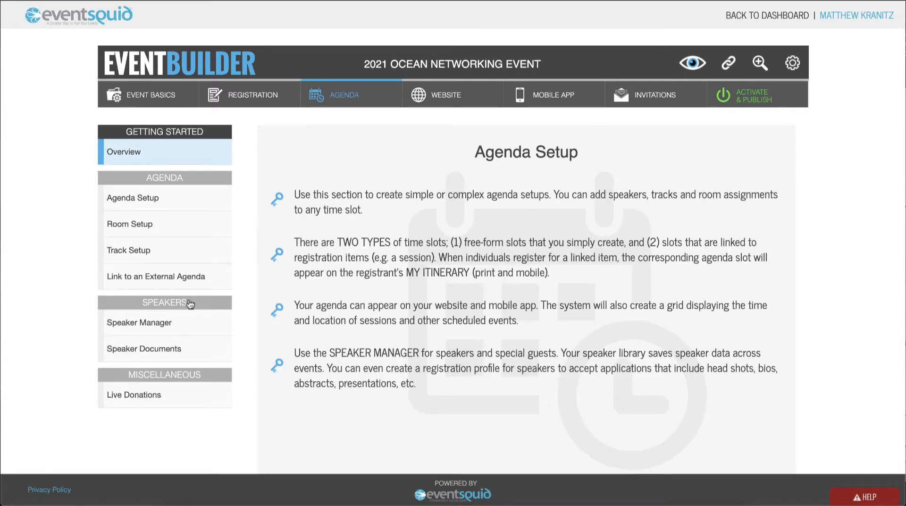
{"action": "left_click", "coordinate": [166, 324]}
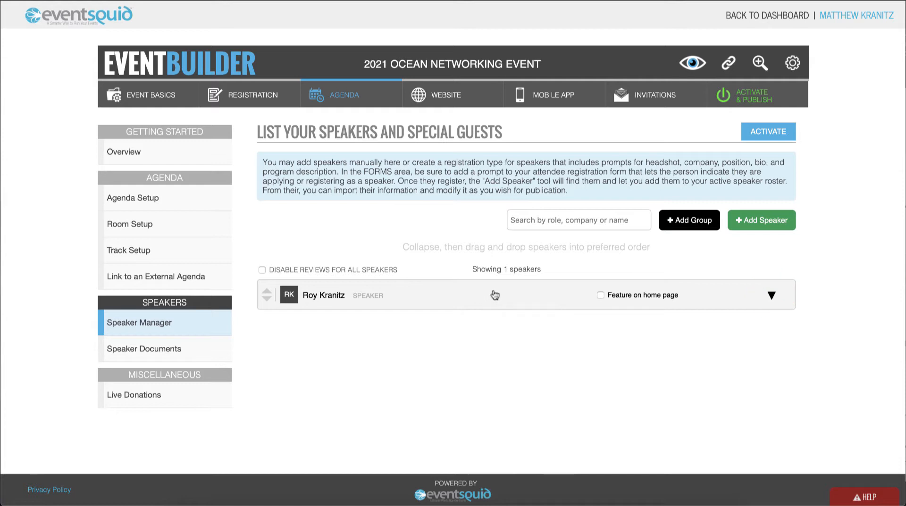
{"action": "left_click", "coordinate": [770, 296]}
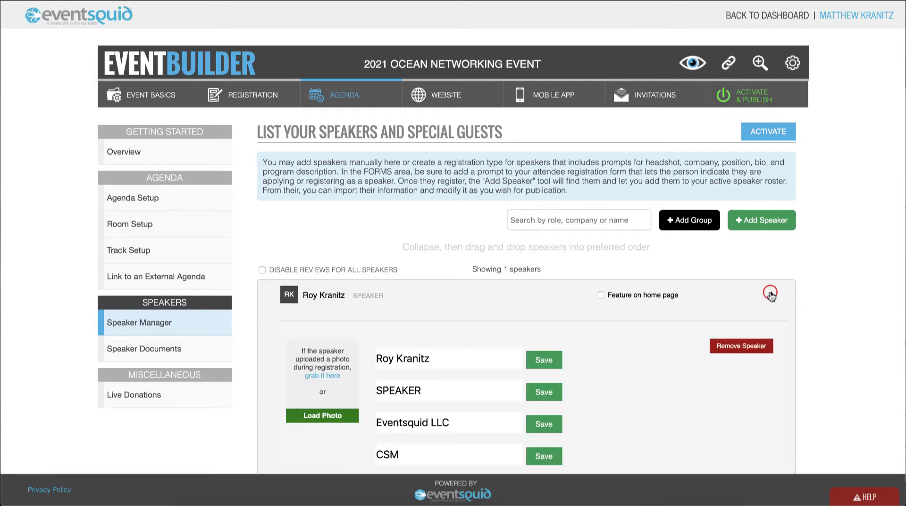
{"action": "scroll", "coordinate": [513, 343], "scroll_direction": "down", "scroll_amount": 1}
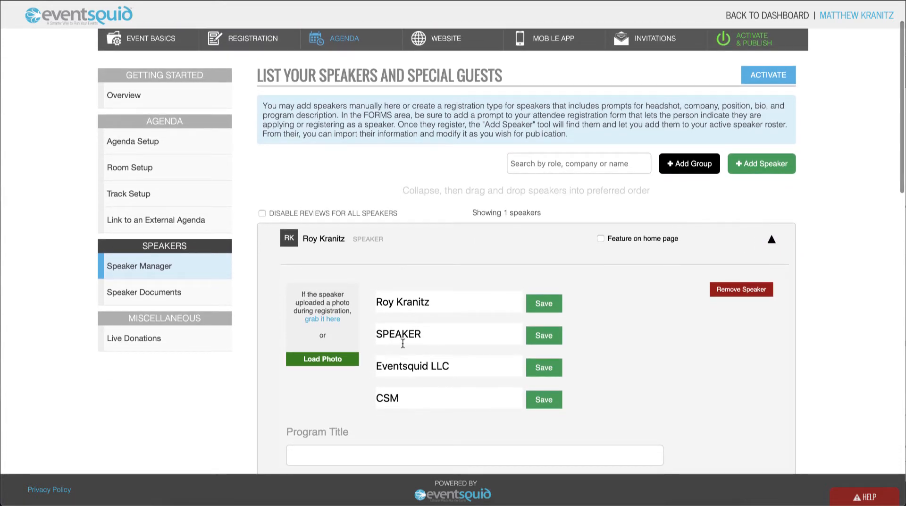
{"action": "left_click", "coordinate": [328, 319]}
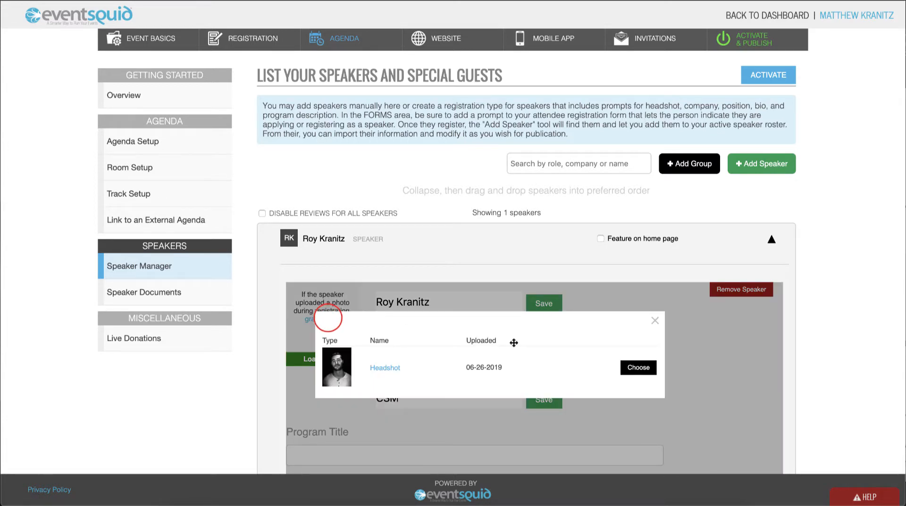
{"action": "left_click", "coordinate": [631, 368]}
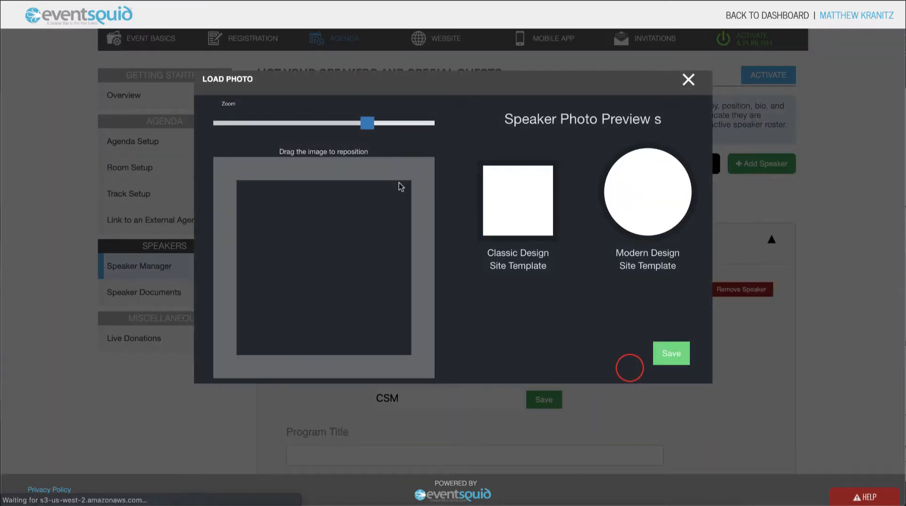
{"action": "left_click_drag", "start_coordinate": [366, 124], "coordinate": [342, 125]}
{"action": "left_click", "coordinate": [671, 353]}
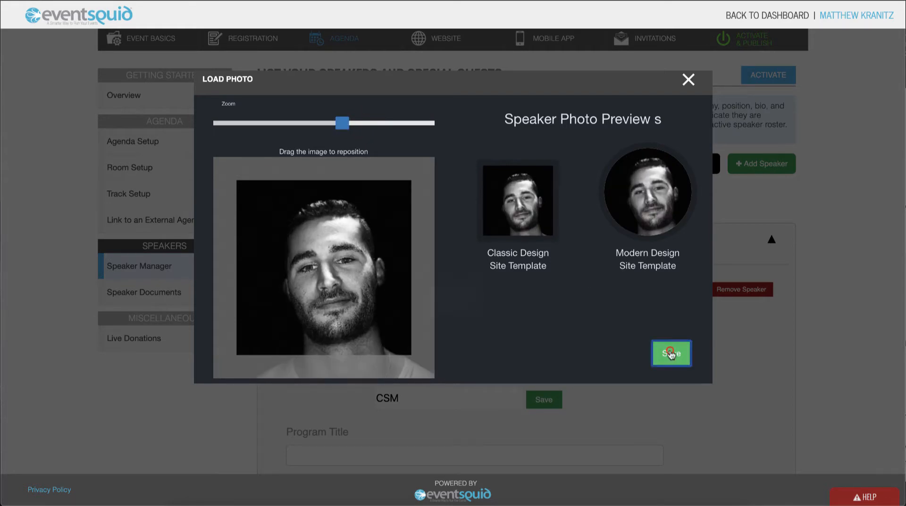
- Import the speaker's bio into the Biography field and save it
{"action": "scroll", "coordinate": [670, 352], "scroll_direction": "down", "scroll_amount": 1}
{"action": "scroll", "coordinate": [671, 355], "scroll_direction": "down", "scroll_amount": 9}
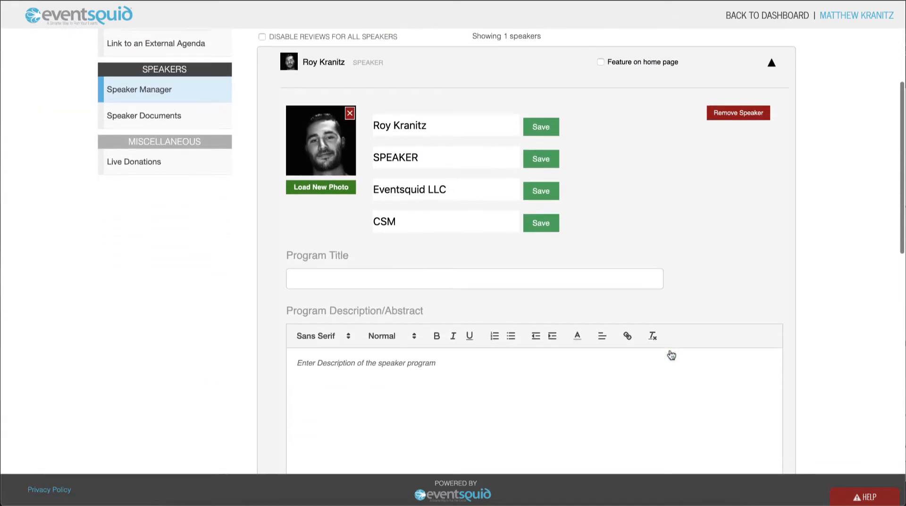
{"action": "scroll", "coordinate": [670, 350], "scroll_direction": "down", "scroll_amount": 1}
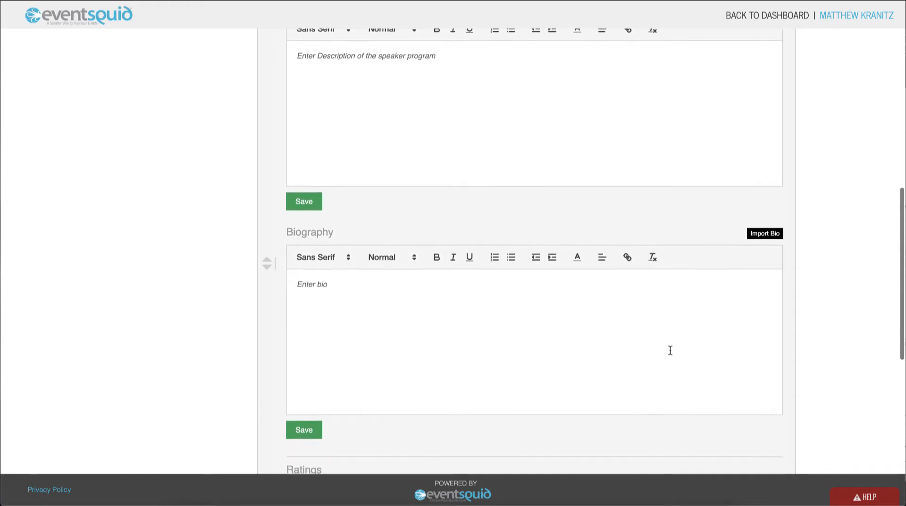
{"action": "left_click", "coordinate": [762, 207]}
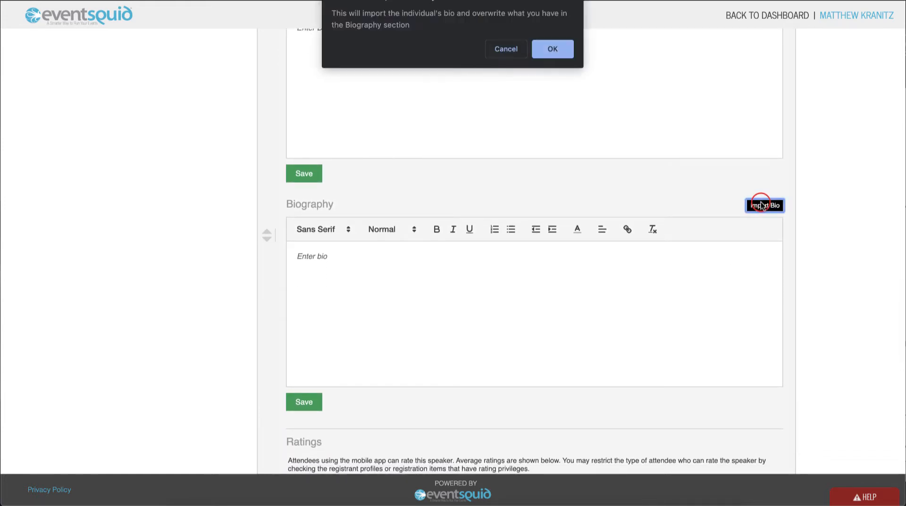
{"action": "left_click", "coordinate": [566, 51]}
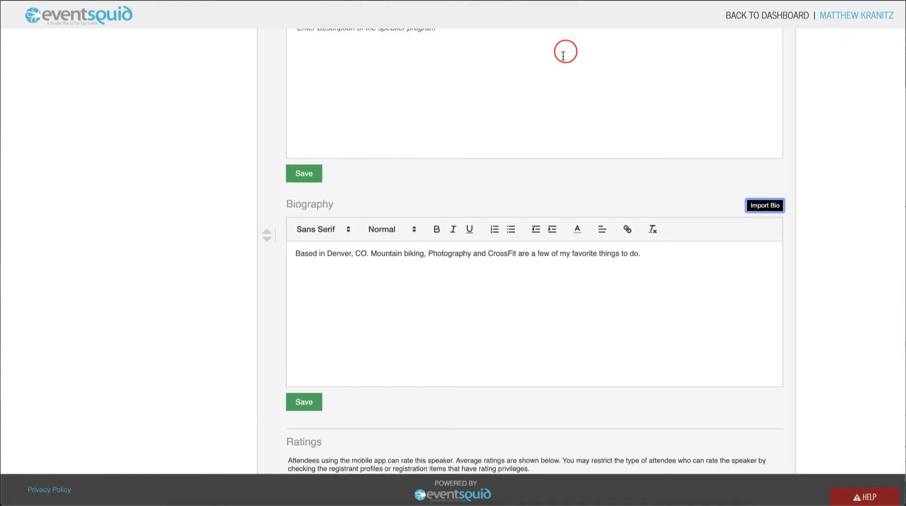
{"action": "left_click", "coordinate": [314, 403]}
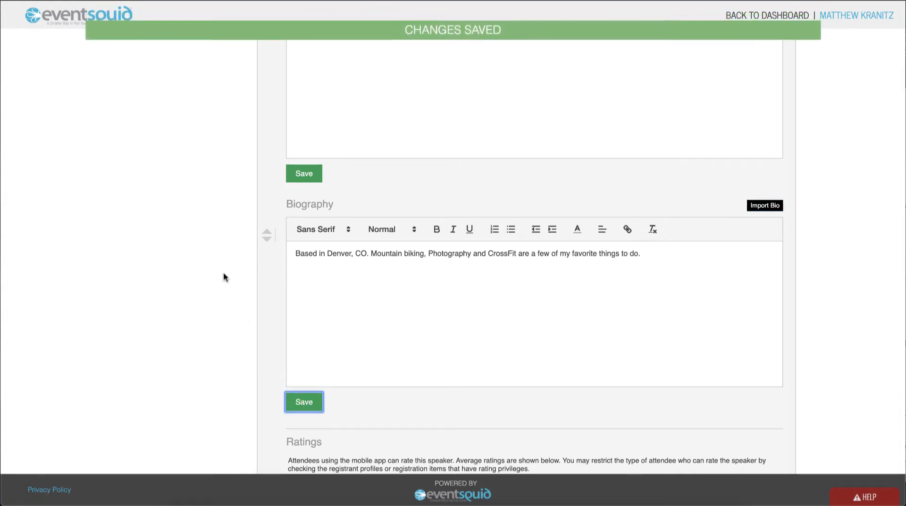
- Open the Speaker Documents section
{"action": "scroll", "coordinate": [224, 277], "scroll_direction": "up", "scroll_amount": 6}
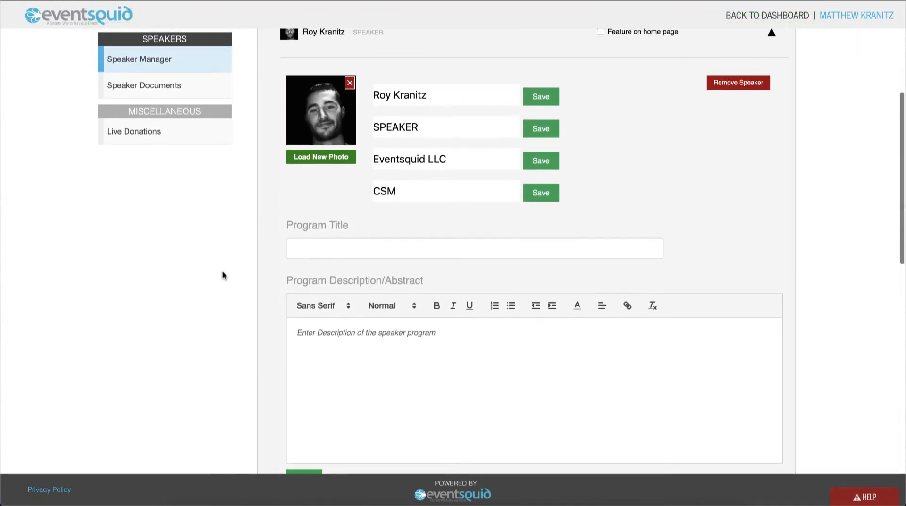
{"action": "scroll", "coordinate": [223, 272], "scroll_direction": "up", "scroll_amount": 2}
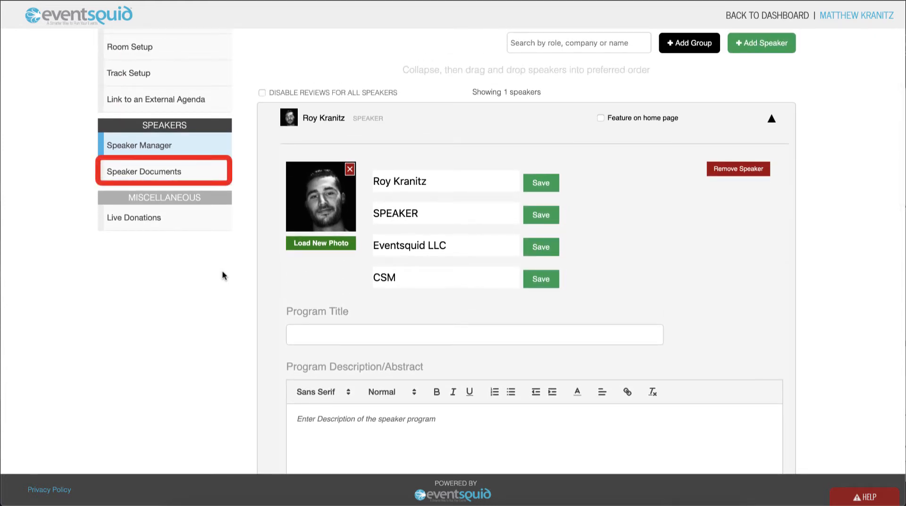
{"action": "left_click", "coordinate": [185, 173]}
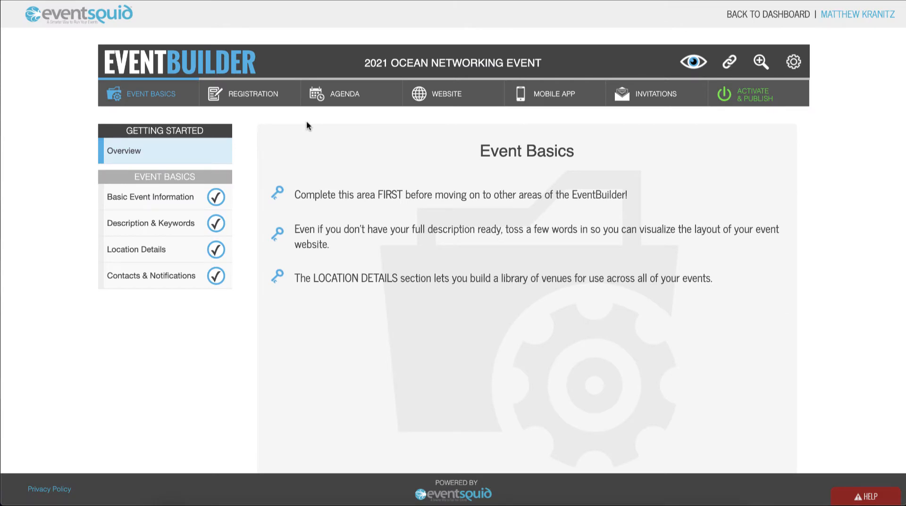
- Create a new custom registration profile named Speaker Registration and open its setup
{"action": "left_click", "coordinate": [269, 103]}
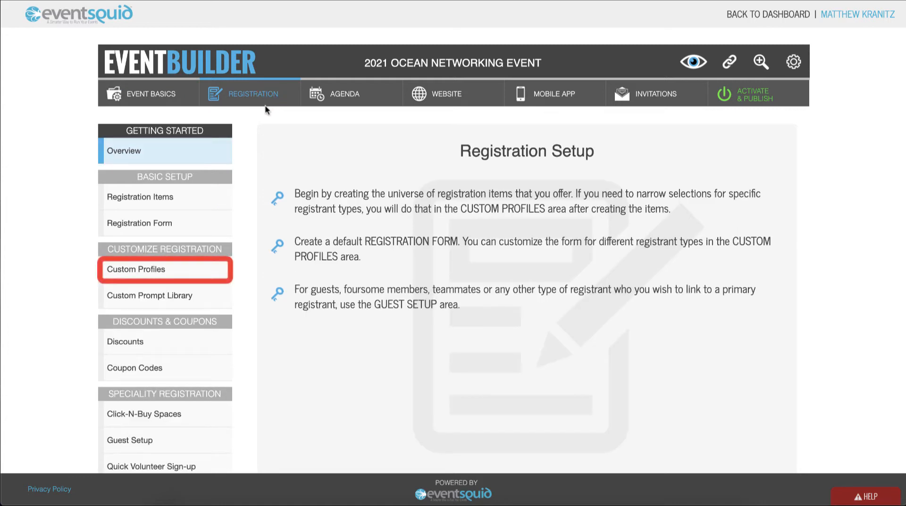
{"action": "left_click", "coordinate": [184, 271]}
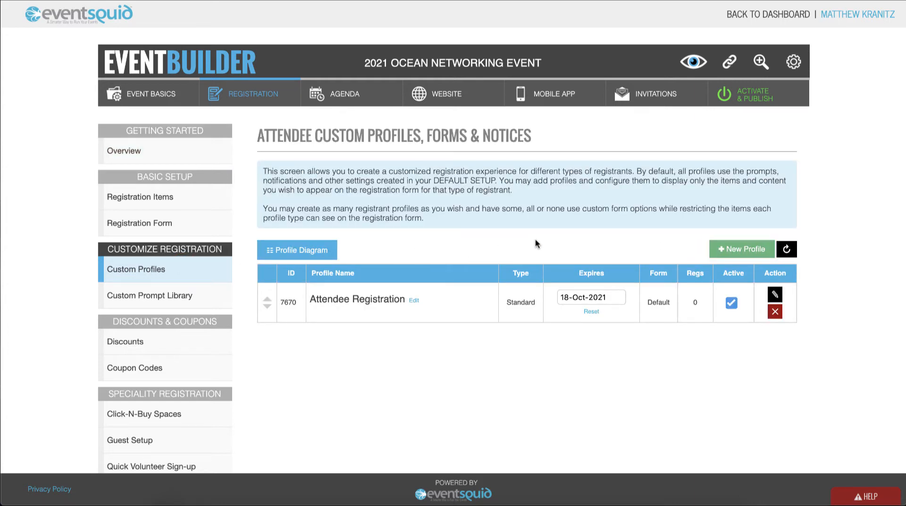
{"action": "left_click", "coordinate": [734, 246]}
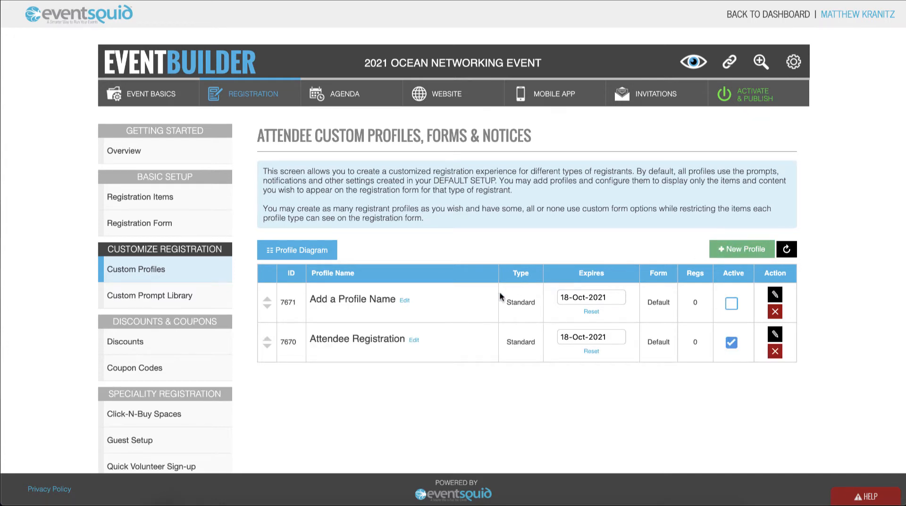
{"action": "left_click", "coordinate": [404, 300]}
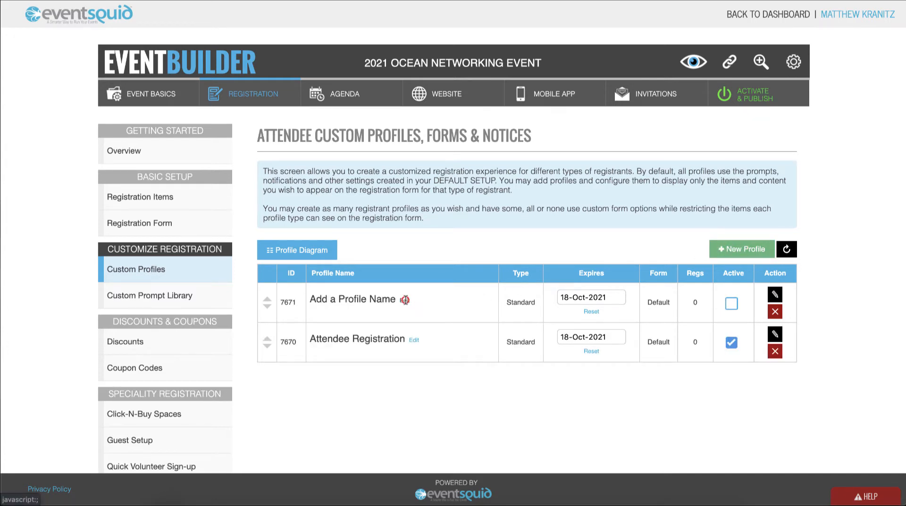
{"action": "triple_click", "coordinate": [401, 298]}
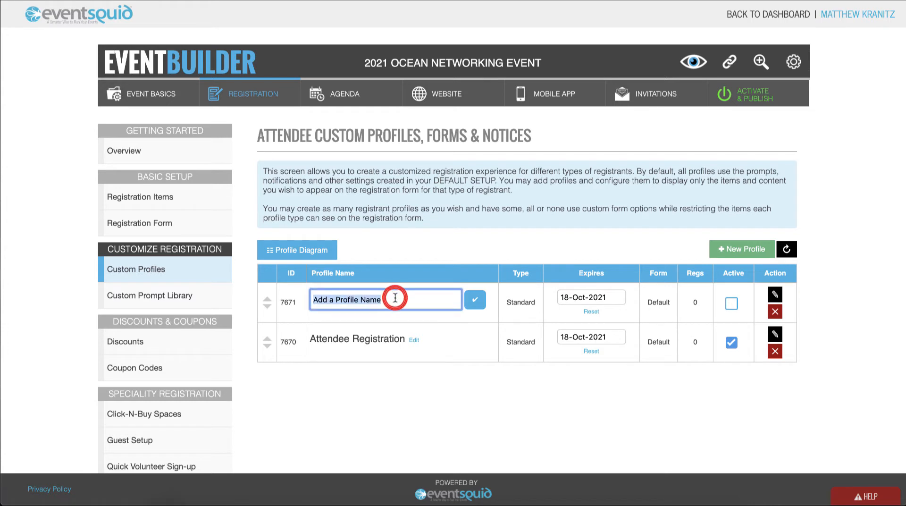
{"action": "type", "text": "Speaker Registration"}
{"action": "left_click", "coordinate": [474, 299]}
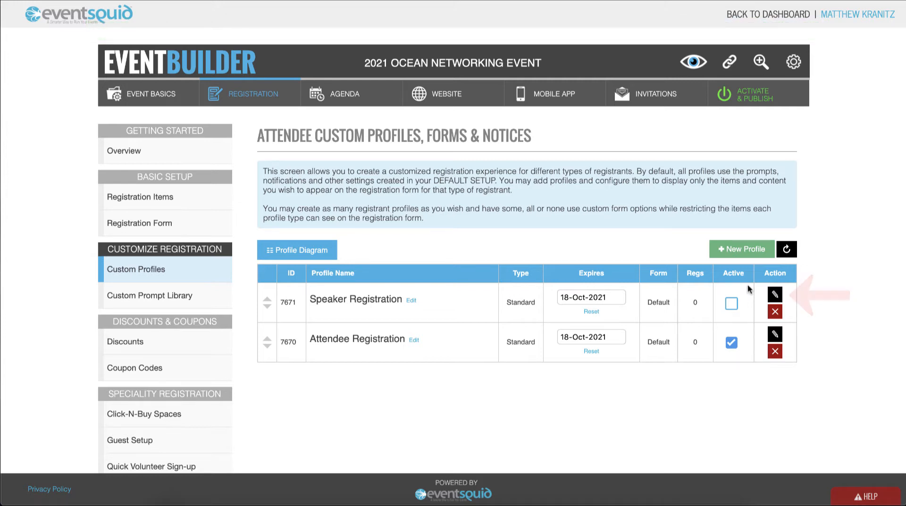
{"action": "left_click", "coordinate": [774, 295]}
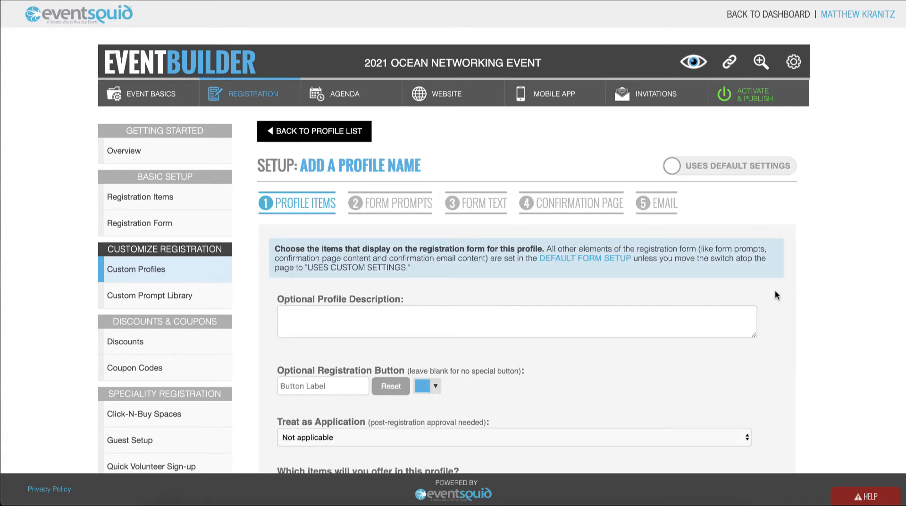
- Set the profile's Treat as Application option to Registration pending until approved (payment made per event setup)
{"action": "scroll", "coordinate": [576, 160], "scroll_direction": "down", "scroll_amount": 5}
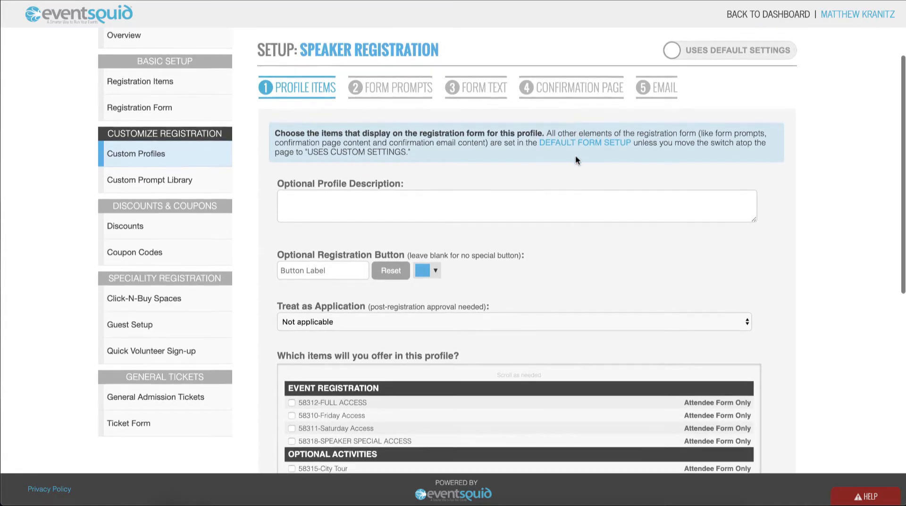
{"action": "scroll", "coordinate": [575, 159], "scroll_direction": "down", "scroll_amount": 3}
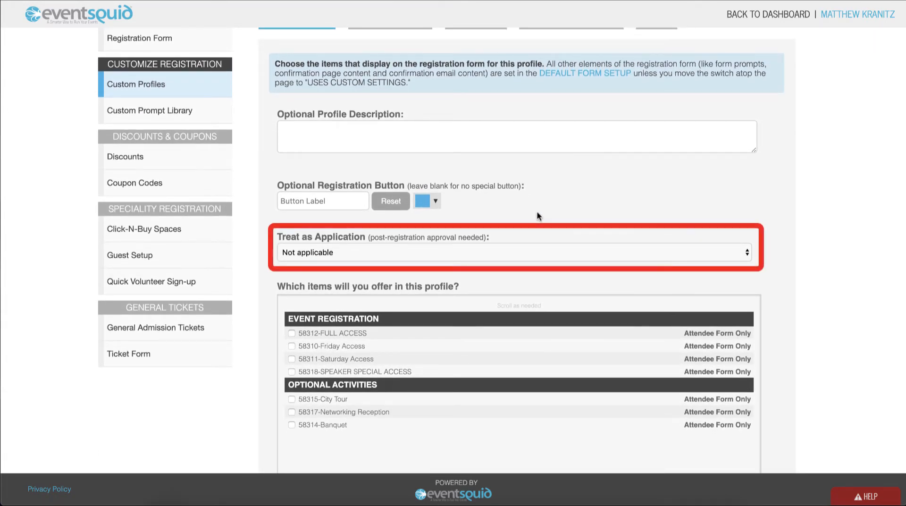
{"action": "left_click", "coordinate": [492, 252]}
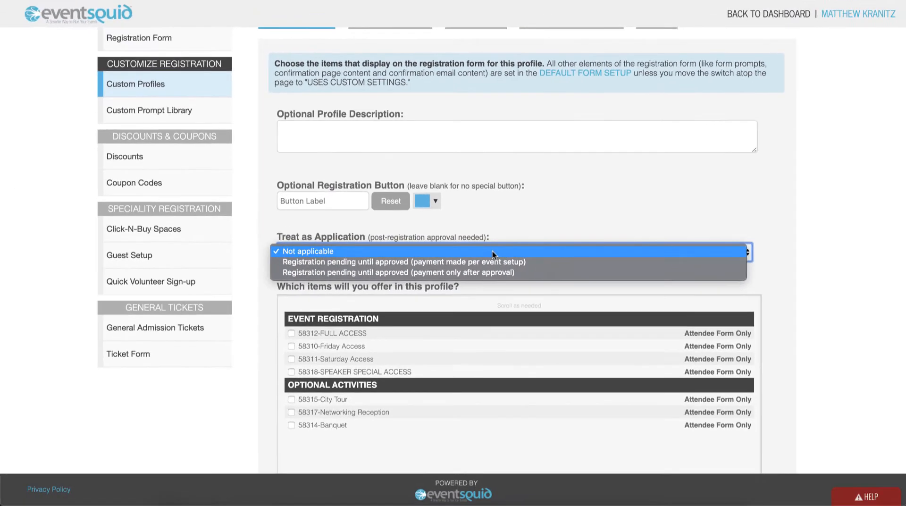
{"action": "left_click", "coordinate": [490, 261]}
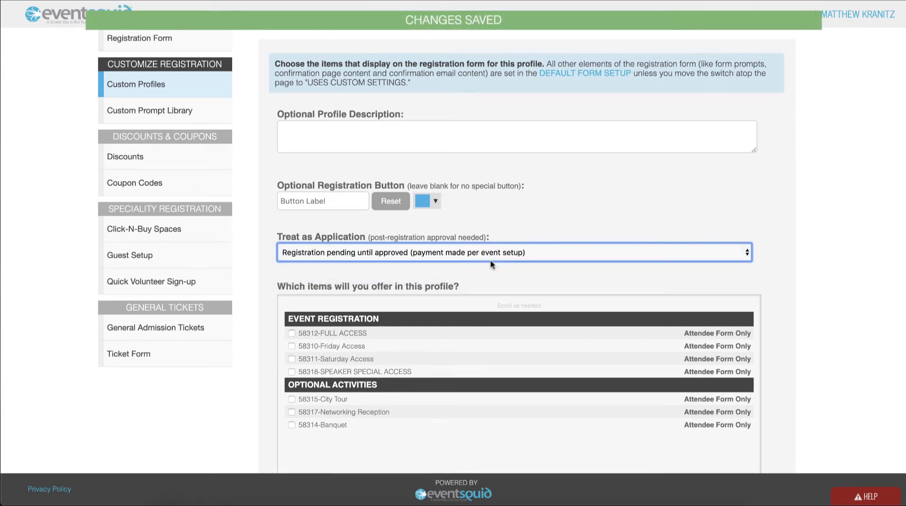
- Offer 58318-SPEAKER SPECIAL ACCESS plus the City Tour, Networking Reception and Banquet activities in this profile
{"action": "scroll", "coordinate": [491, 279], "scroll_direction": "down", "scroll_amount": 3}
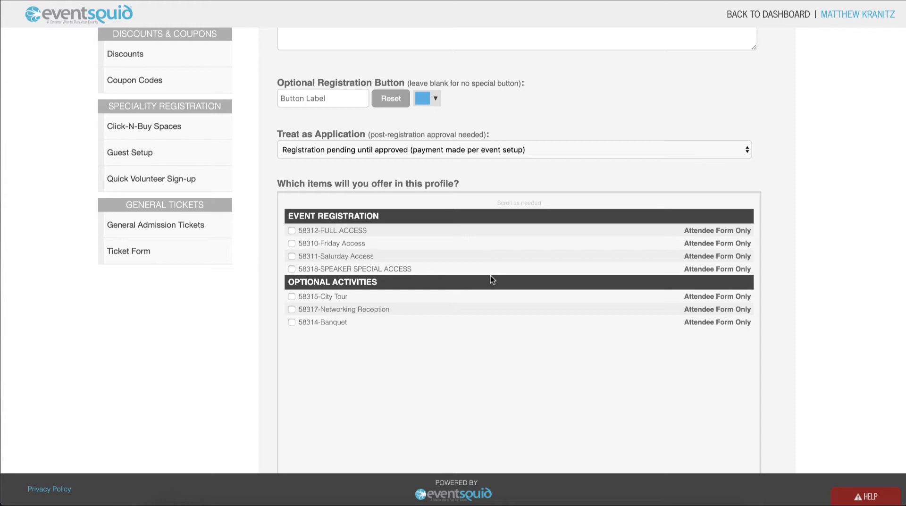
{"action": "left_click", "coordinate": [291, 268]}
{"action": "left_click", "coordinate": [292, 296]}
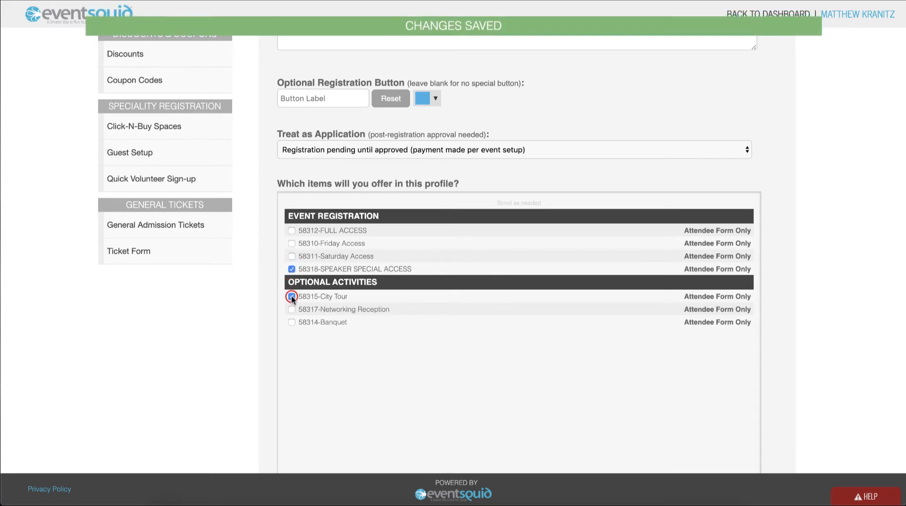
{"action": "left_click", "coordinate": [292, 309]}
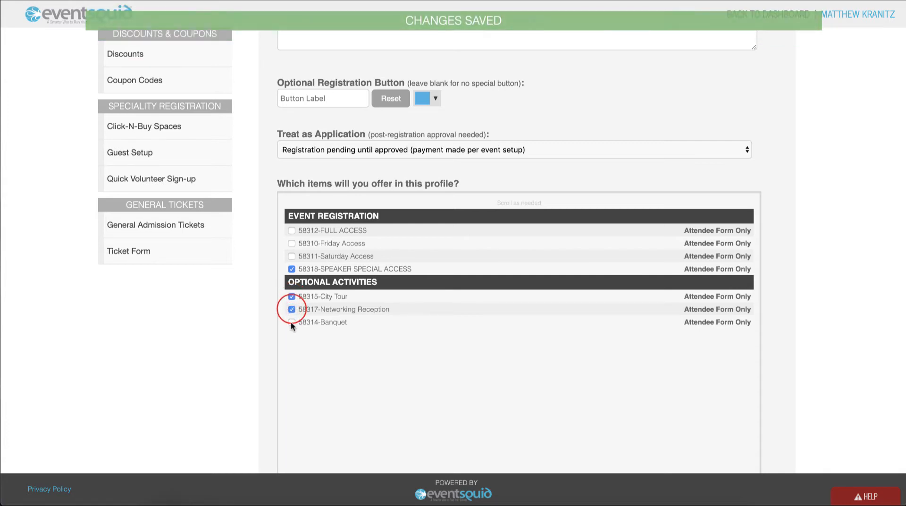
{"action": "left_click", "coordinate": [291, 321]}
- Set the primary registrants' profile privacy to Keep private and use profile for direct links only
{"action": "scroll", "coordinate": [328, 362], "scroll_direction": "down", "scroll_amount": 3}
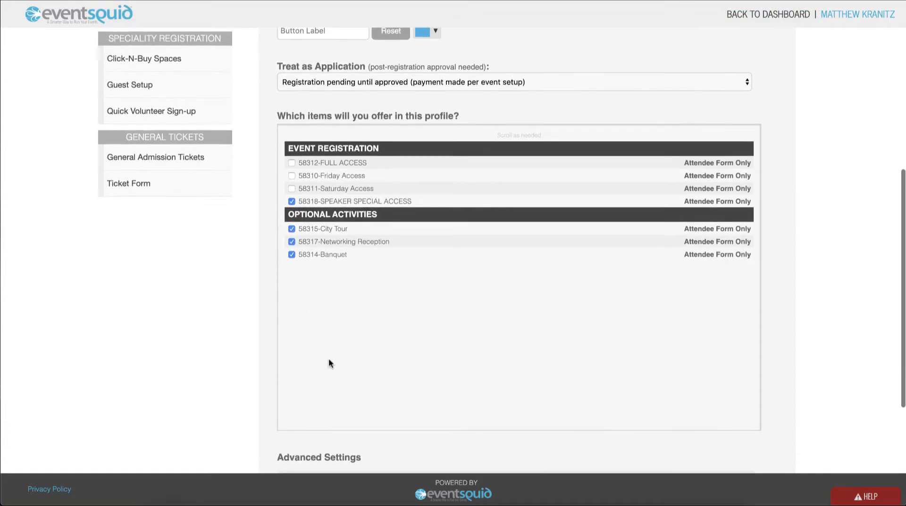
{"action": "scroll", "coordinate": [329, 363], "scroll_direction": "down", "scroll_amount": 1}
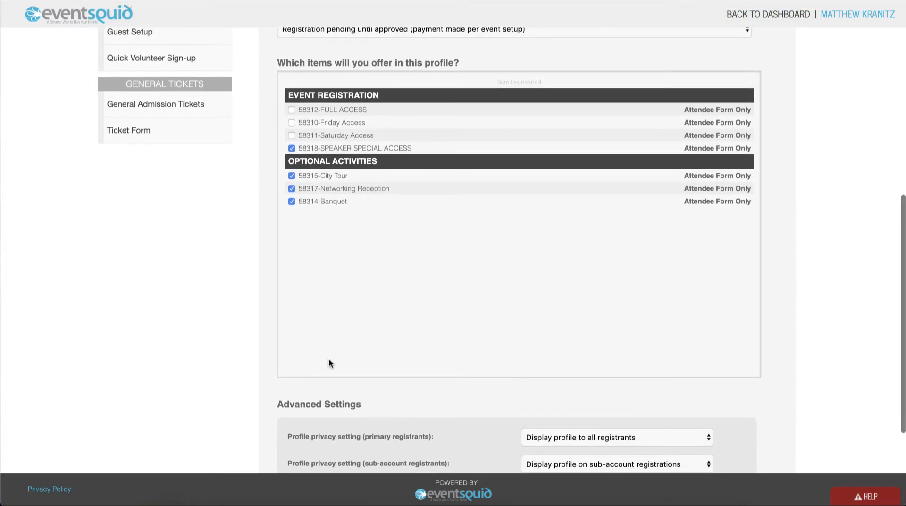
{"action": "scroll", "coordinate": [329, 363], "scroll_direction": "down", "scroll_amount": 5}
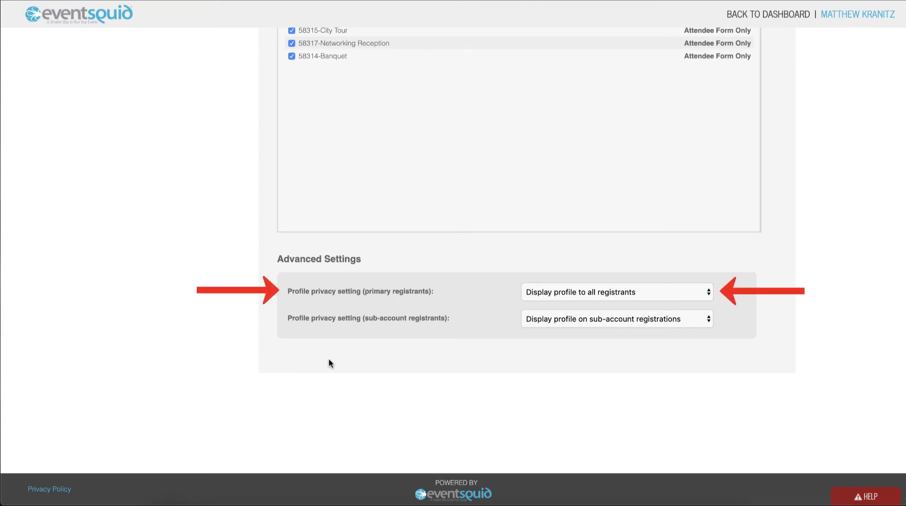
{"action": "left_click", "coordinate": [538, 294]}
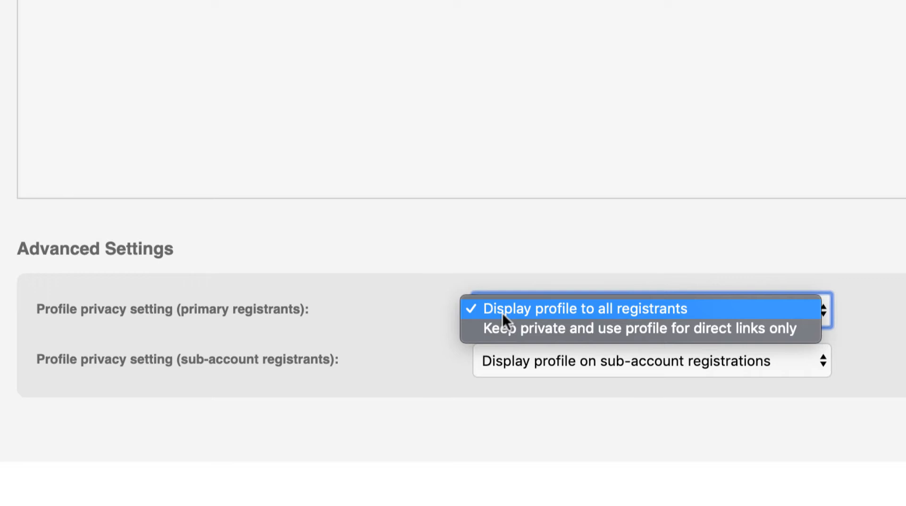
{"action": "left_click", "coordinate": [511, 328]}
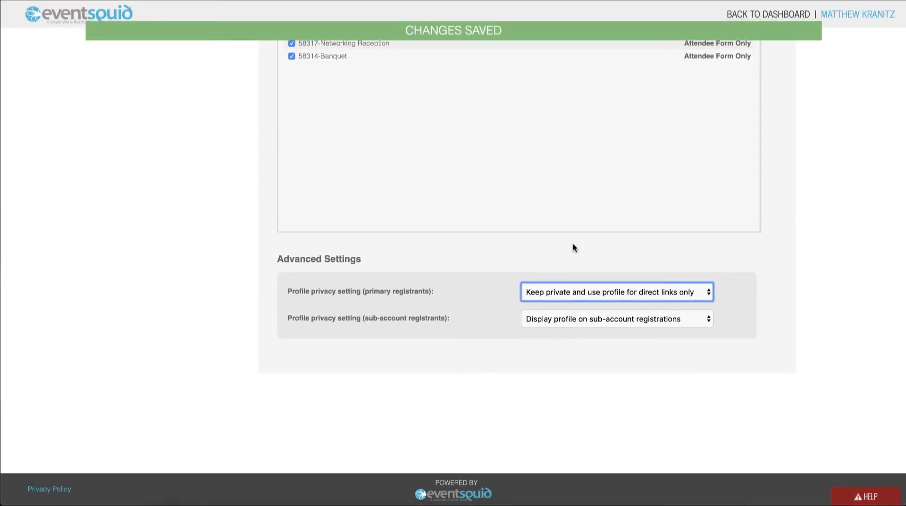
- Switch the Speaker Registration profile from default settings to custom settings
{"action": "scroll", "coordinate": [572, 244], "scroll_direction": "up", "scroll_amount": 5}
{"action": "scroll", "coordinate": [573, 245], "scroll_direction": "up", "scroll_amount": 8}
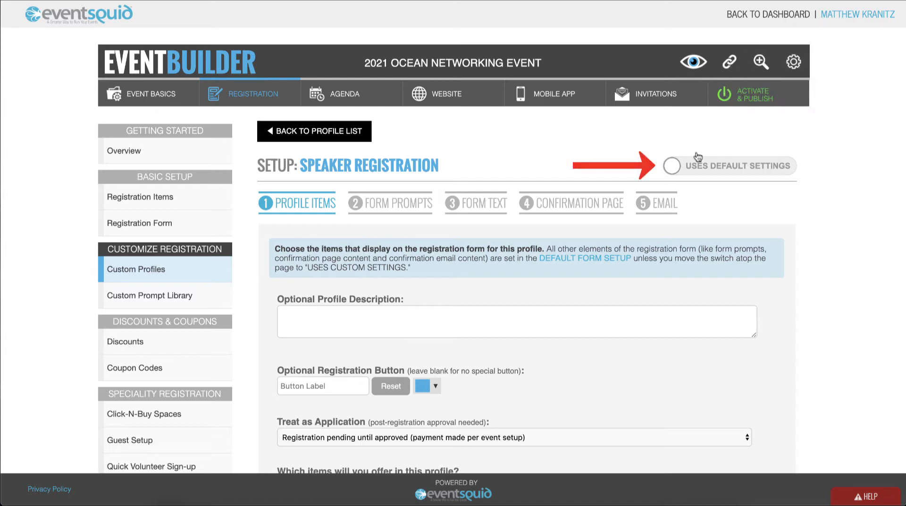
{"action": "left_click", "coordinate": [723, 170]}
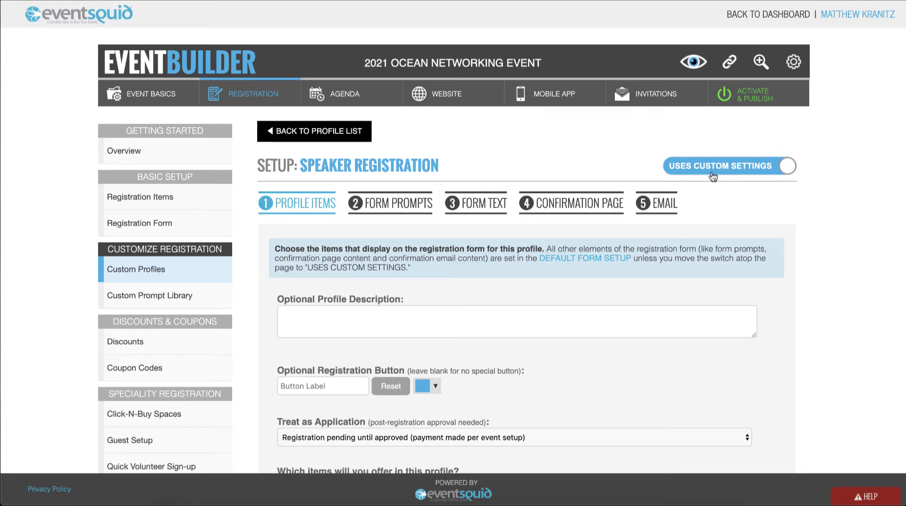
- Add the Bio, speaker status checkbox, Speaker Program and Speaker Program Title prompts to the profile's form prompts
{"action": "left_click", "coordinate": [403, 207]}
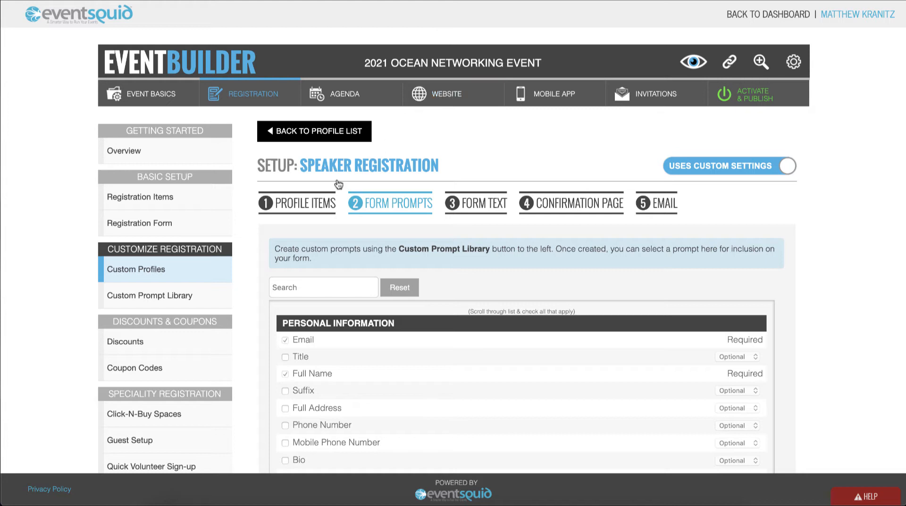
{"action": "scroll", "coordinate": [250, 268], "scroll_direction": "down", "scroll_amount": 3}
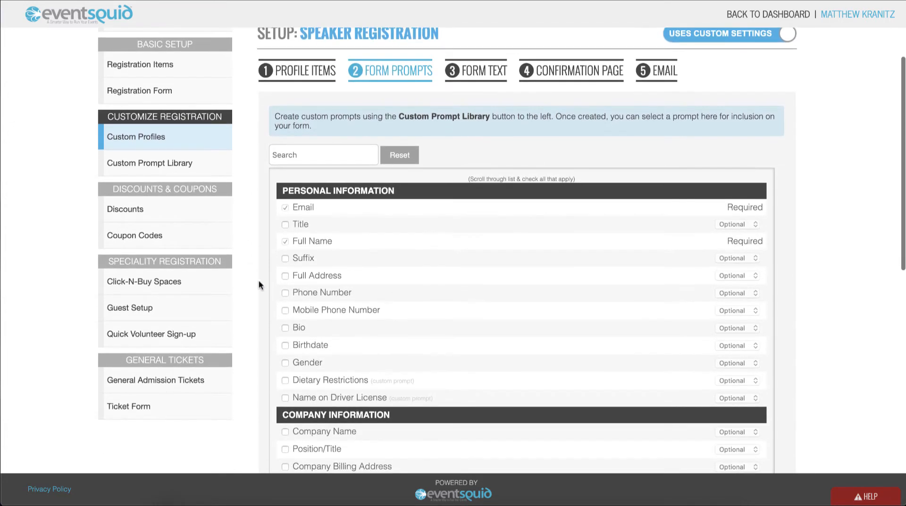
{"action": "left_click", "coordinate": [285, 328]}
{"action": "scroll", "coordinate": [321, 332], "scroll_direction": "down", "scroll_amount": 5}
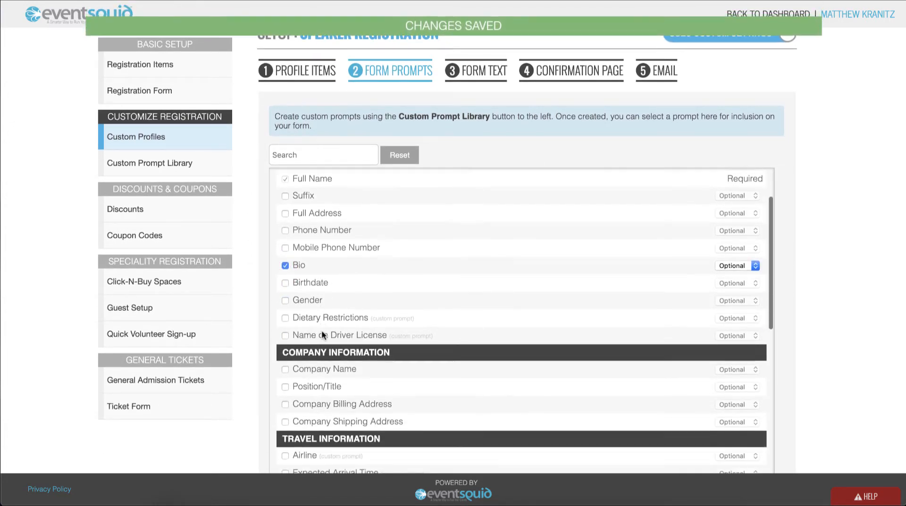
{"action": "scroll", "coordinate": [321, 333], "scroll_direction": "down", "scroll_amount": 4}
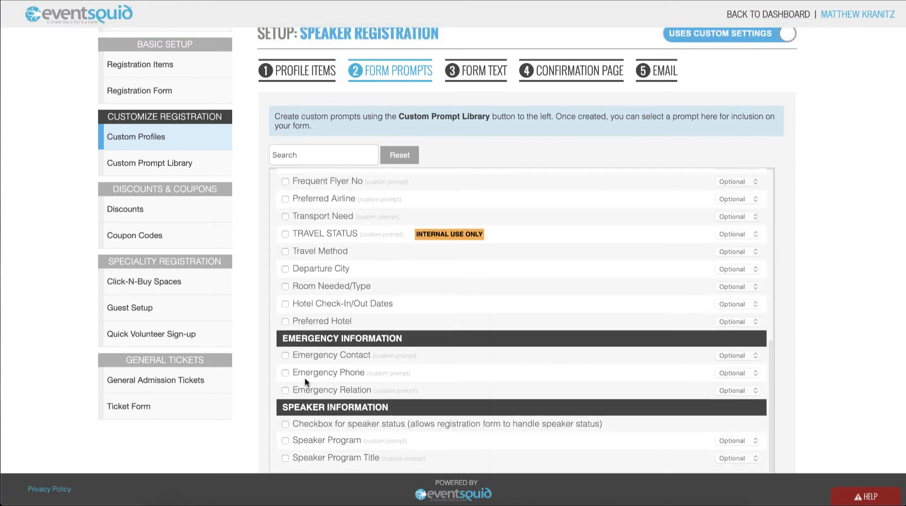
{"action": "left_click", "coordinate": [285, 424]}
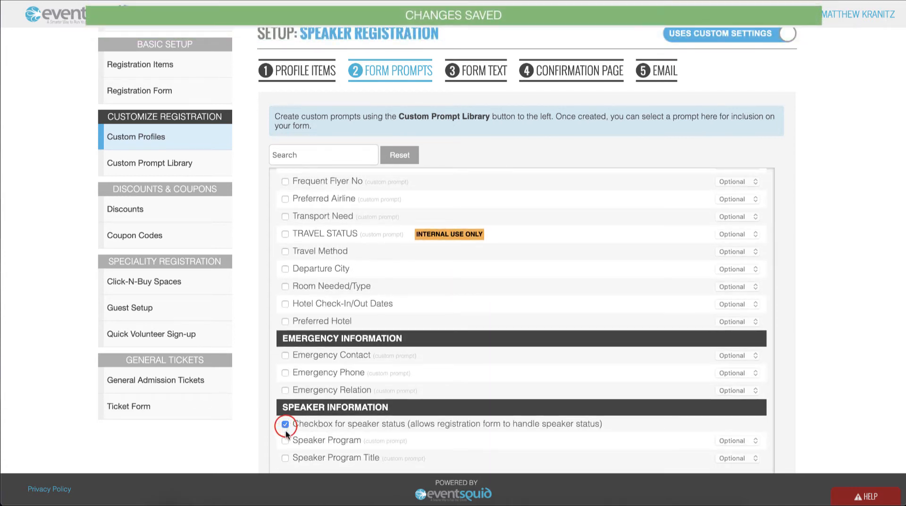
{"action": "left_click", "coordinate": [285, 441]}
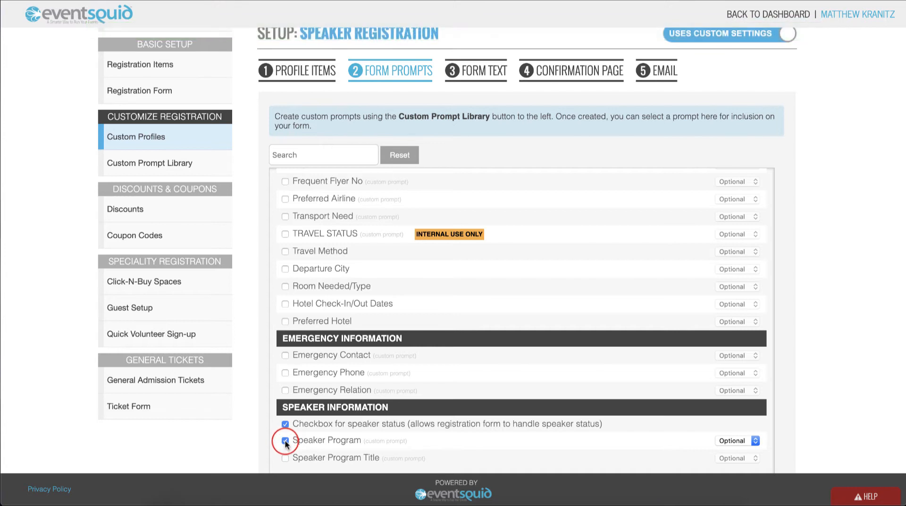
{"action": "left_click", "coordinate": [284, 456]}
- Make file and image uploads optional with the instruction "Please upload your headshot and presentation here!" and save it
{"action": "scroll", "coordinate": [234, 423], "scroll_direction": "down", "scroll_amount": 1}
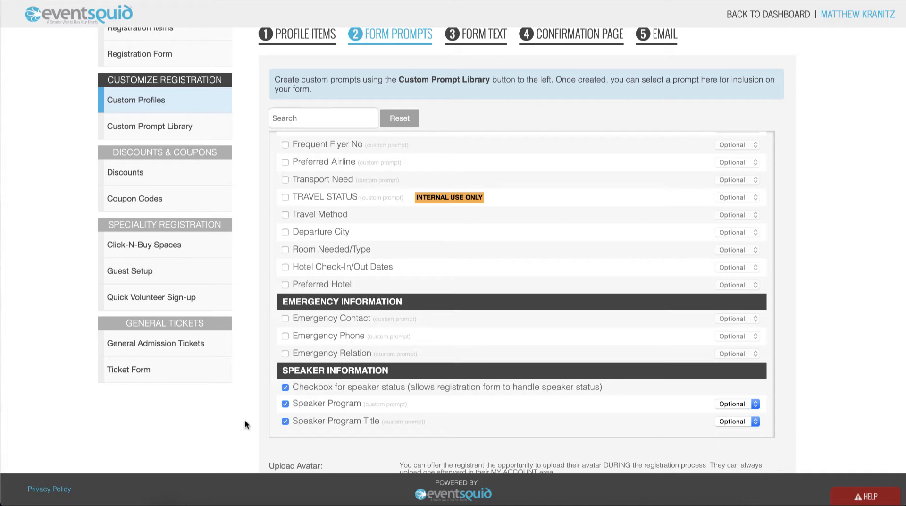
{"action": "scroll", "coordinate": [245, 422], "scroll_direction": "down", "scroll_amount": 5}
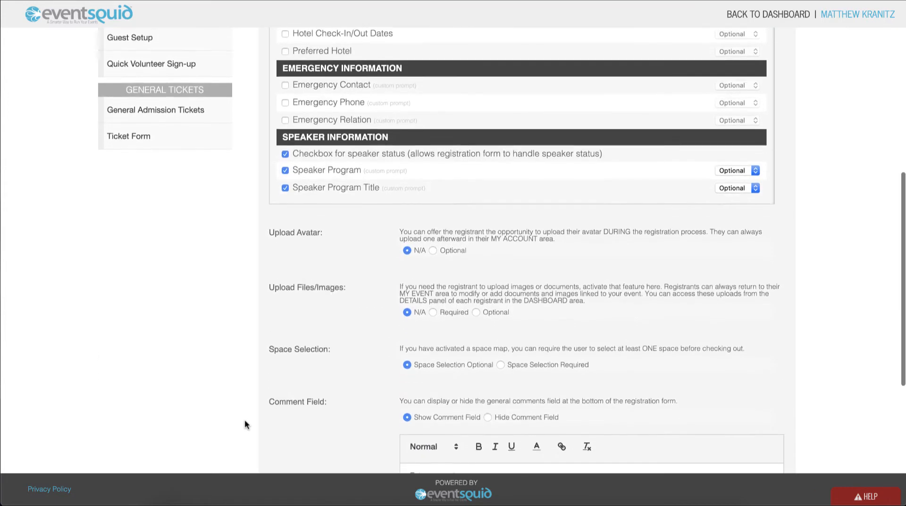
{"action": "scroll", "coordinate": [244, 419], "scroll_direction": "down", "scroll_amount": 1}
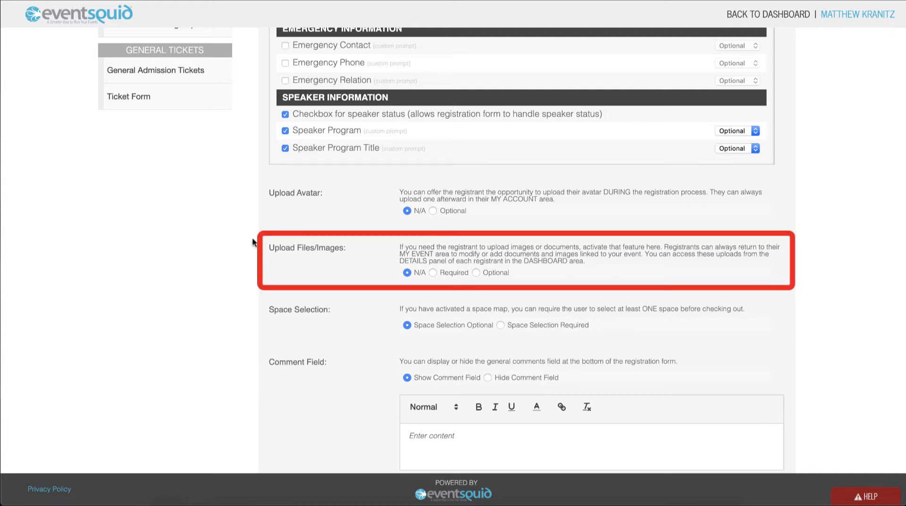
{"action": "left_click", "coordinate": [475, 273]}
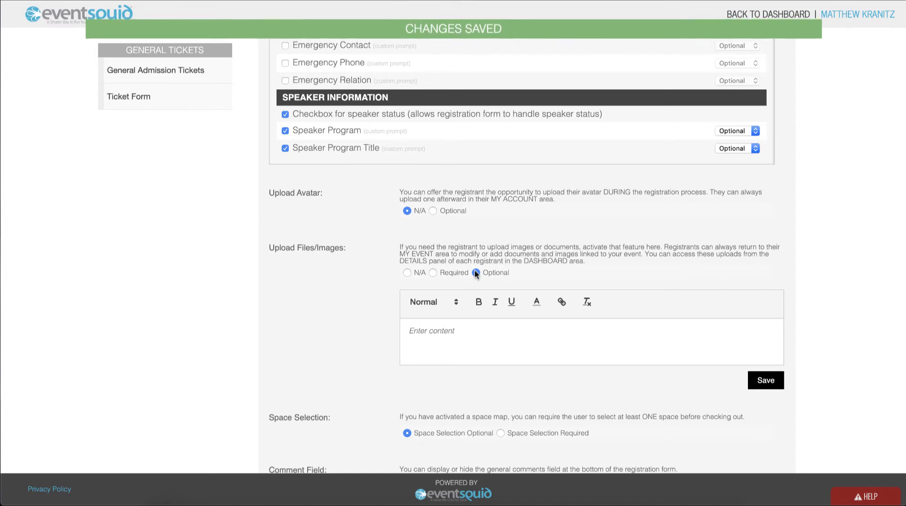
{"action": "left_click", "coordinate": [455, 330]}
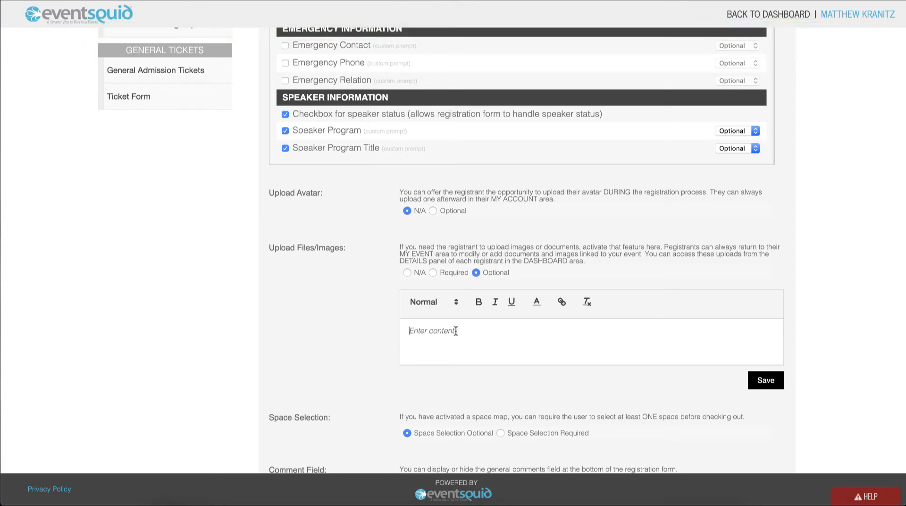
{"action": "type", "text": "Please upload your headshot and presentation here!"}
{"action": "left_click", "coordinate": [762, 377]}
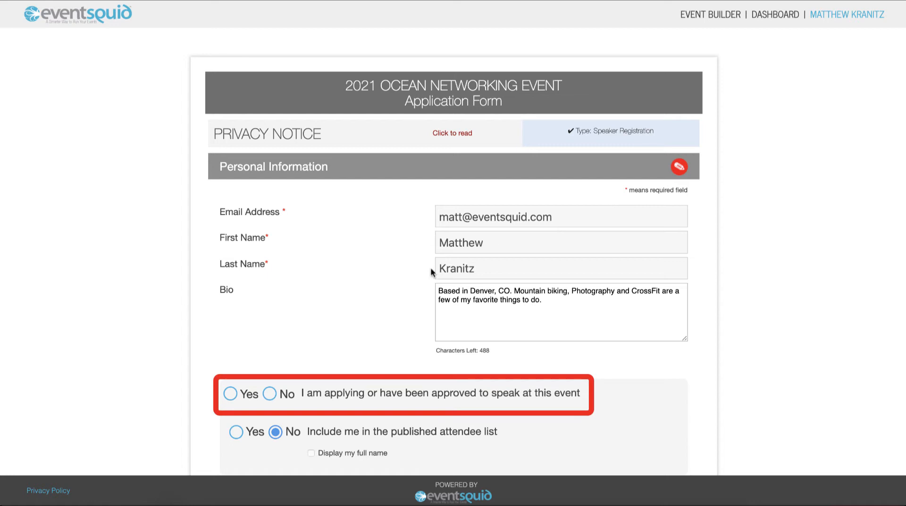
- On the speaker application form, answer Yes to applying to speak at this event and continue
{"action": "scroll", "coordinate": [245, 338], "scroll_direction": "down", "scroll_amount": 2}
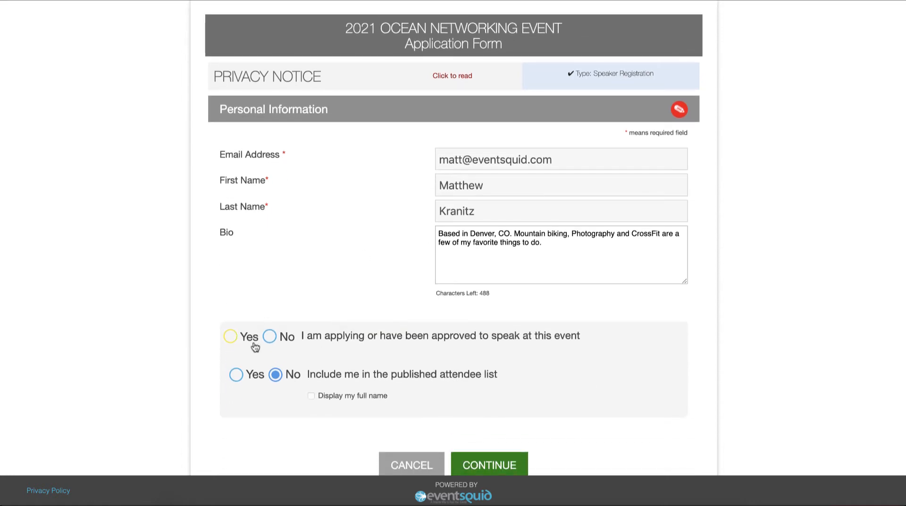
{"action": "left_click", "coordinate": [231, 337]}
{"action": "left_click", "coordinate": [473, 460]}
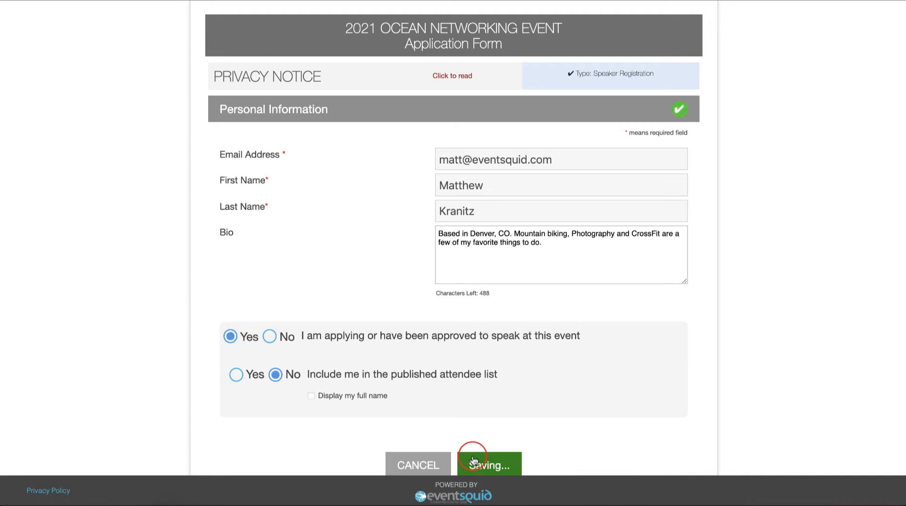
- Submit both the Headshot and Event Presentation files with the application and continue
{"action": "scroll", "coordinate": [473, 460], "scroll_direction": "down", "scroll_amount": 3}
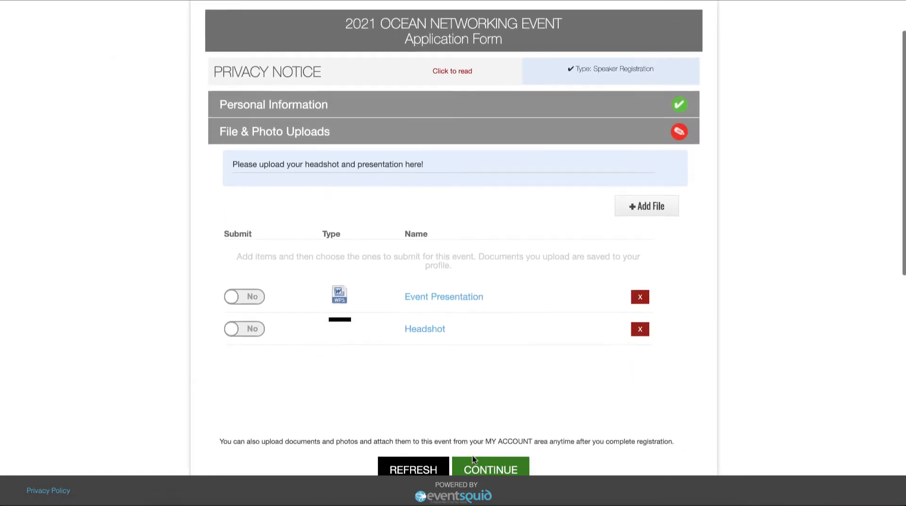
{"action": "scroll", "coordinate": [473, 460], "scroll_direction": "down", "scroll_amount": 1}
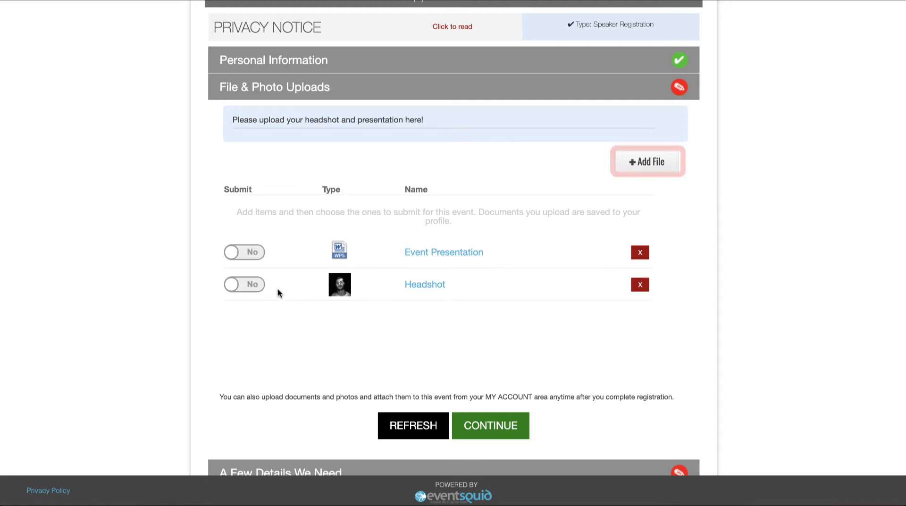
{"action": "left_click", "coordinate": [254, 285]}
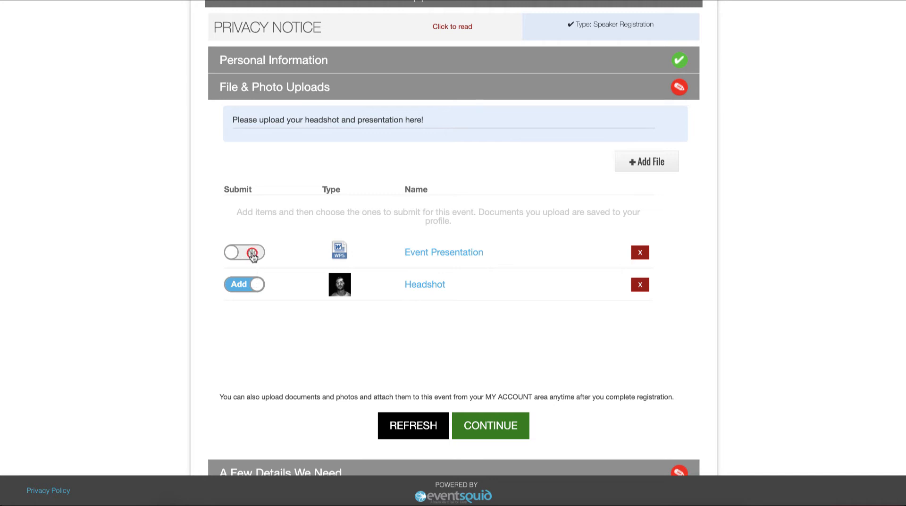
{"action": "left_click", "coordinate": [254, 254]}
{"action": "left_click", "coordinate": [487, 426]}
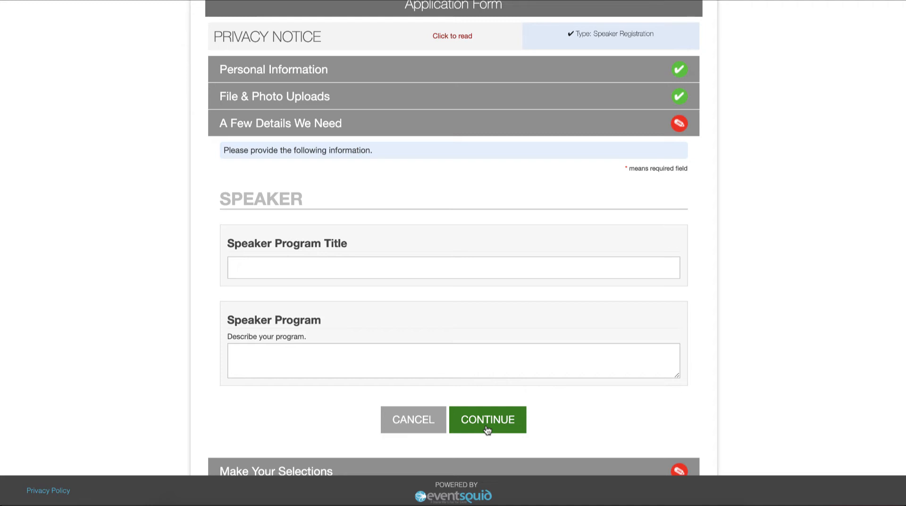
- Enter the program title Squids 101 and description "How to effectively use your tentacles." and continue
{"action": "left_click", "coordinate": [427, 270]}
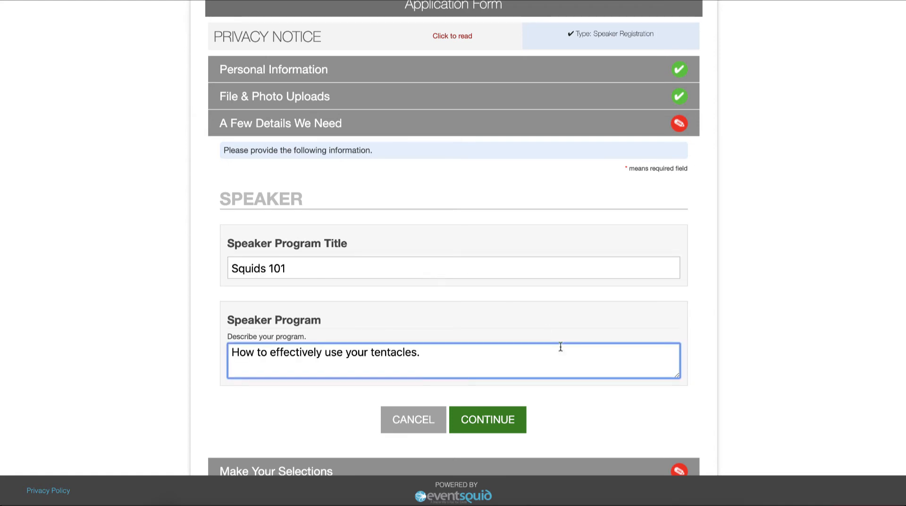
{"action": "left_click", "coordinate": [566, 407]}
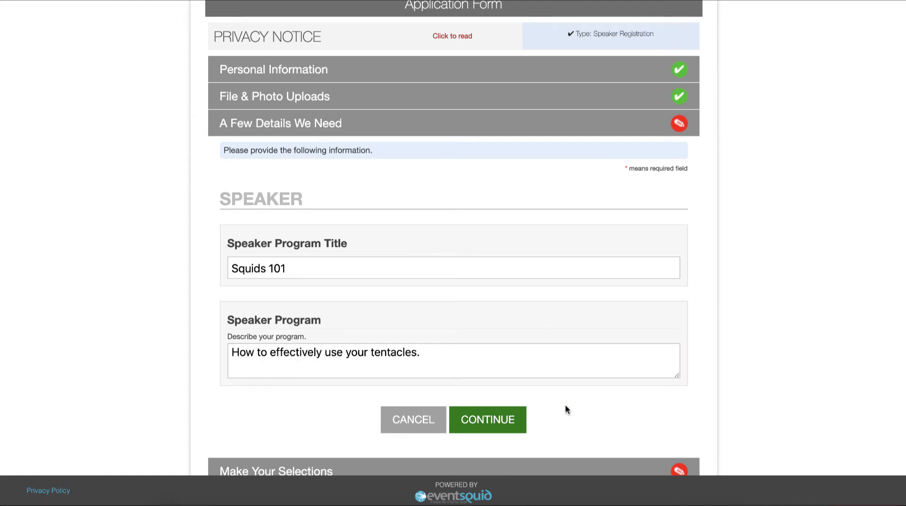
{"action": "left_click", "coordinate": [516, 416]}
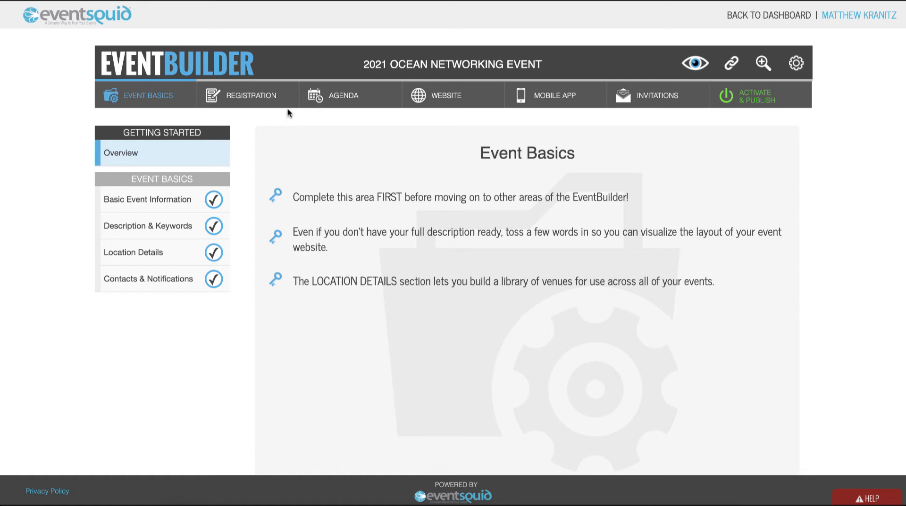
- Open the Speaker Manager and add the registered speaker, found by name search, to the event with the Speaker role
{"action": "left_click", "coordinate": [332, 98]}
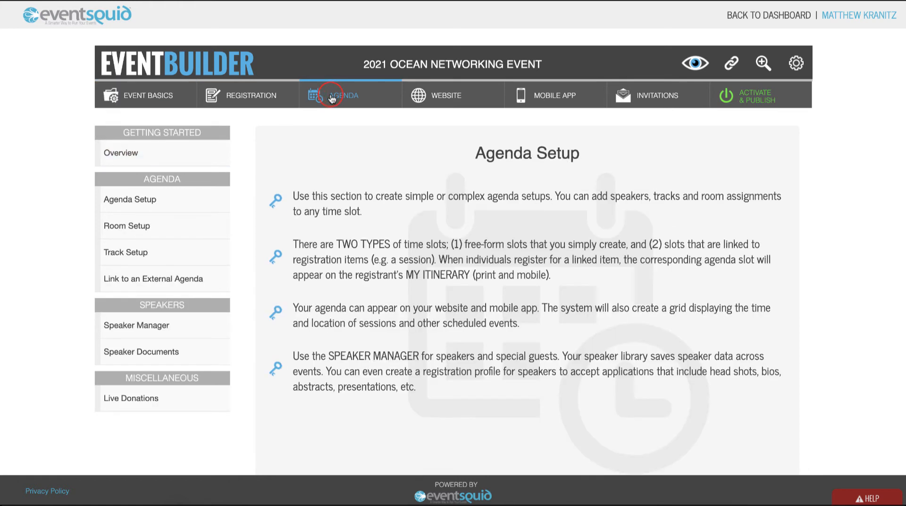
{"action": "left_click", "coordinate": [171, 330]}
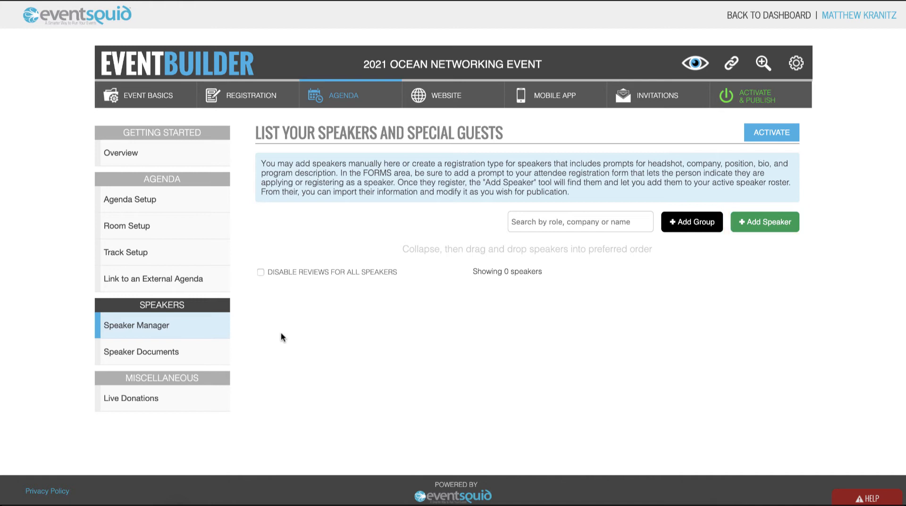
{"action": "left_click", "coordinate": [744, 226]}
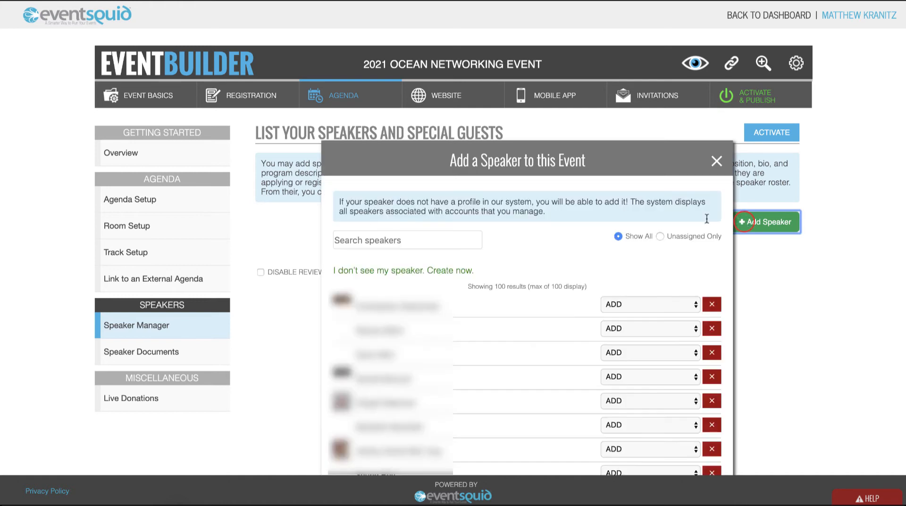
{"action": "left_click", "coordinate": [426, 238]}
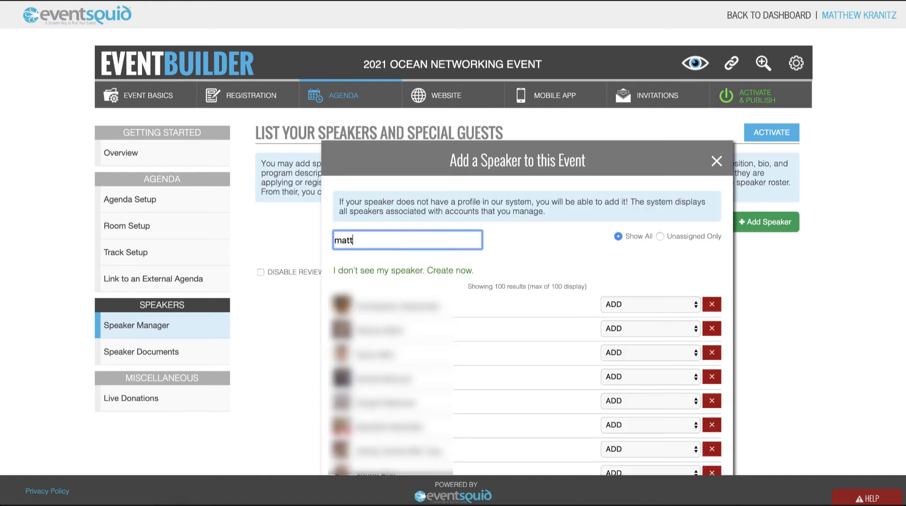
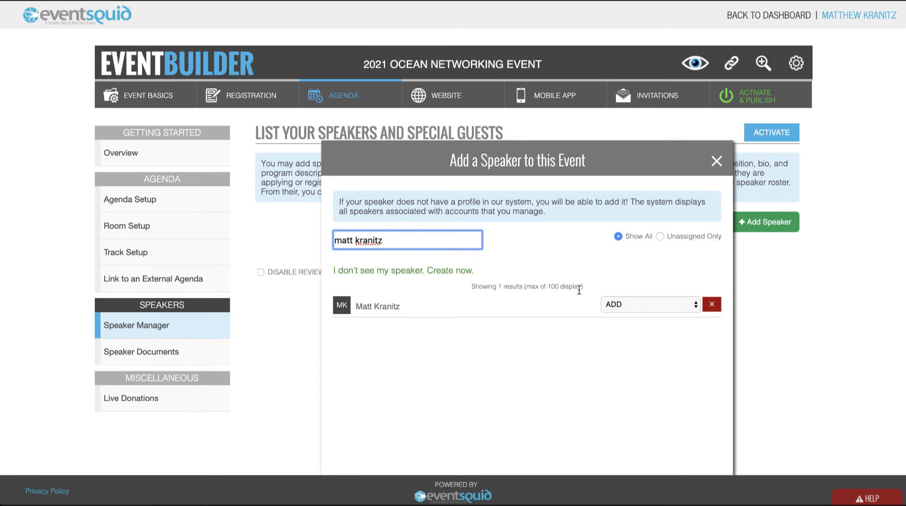
{"action": "left_click", "coordinate": [632, 303]}
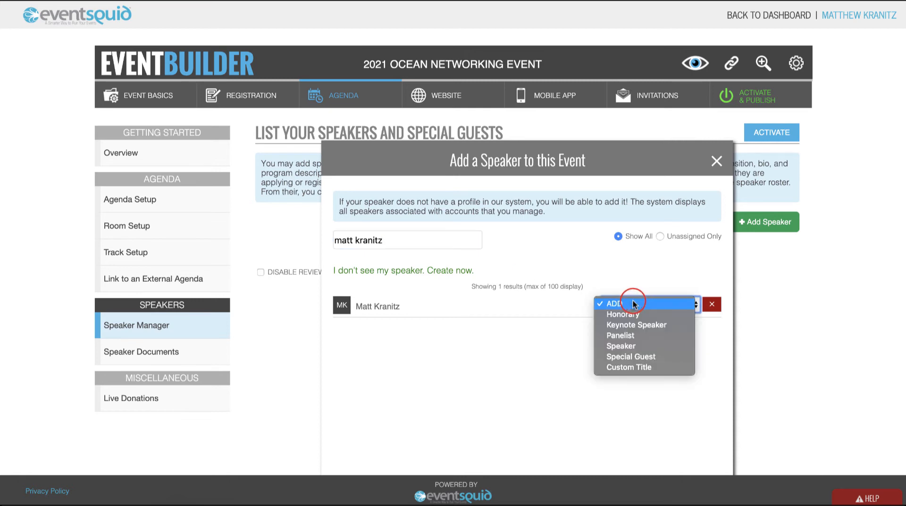
{"action": "left_click", "coordinate": [631, 326]}
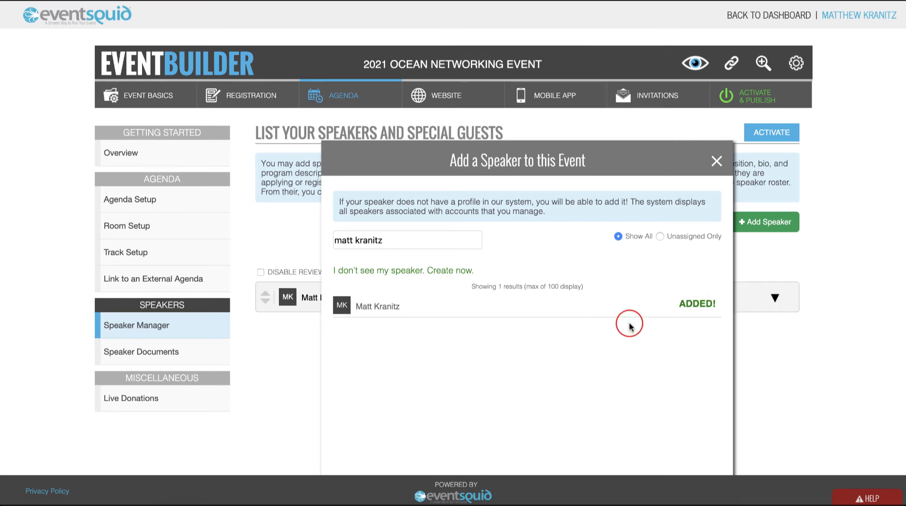
{"action": "left_click", "coordinate": [718, 162]}
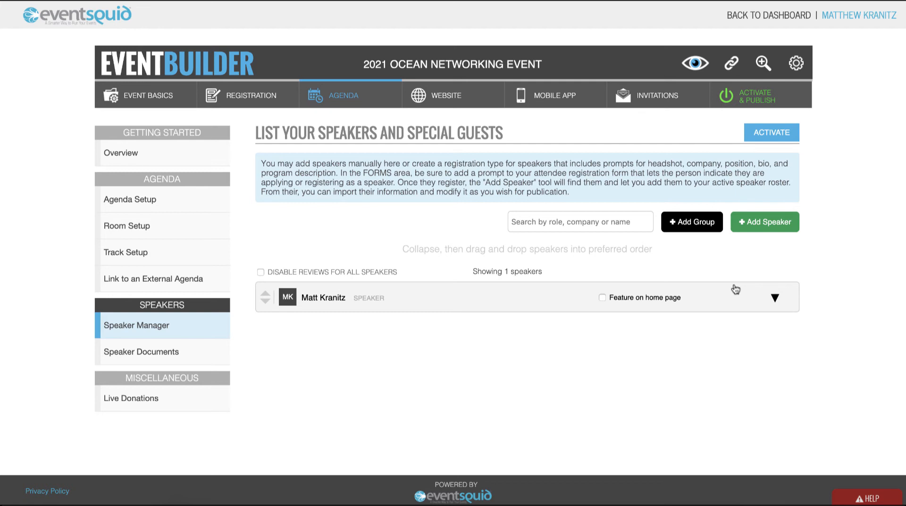
- Expand the speaker's entry, load their uploaded headshot as the speaker photo, reduce its zoom slightly and save it
{"action": "scroll", "coordinate": [745, 295], "scroll_direction": "down", "scroll_amount": 1}
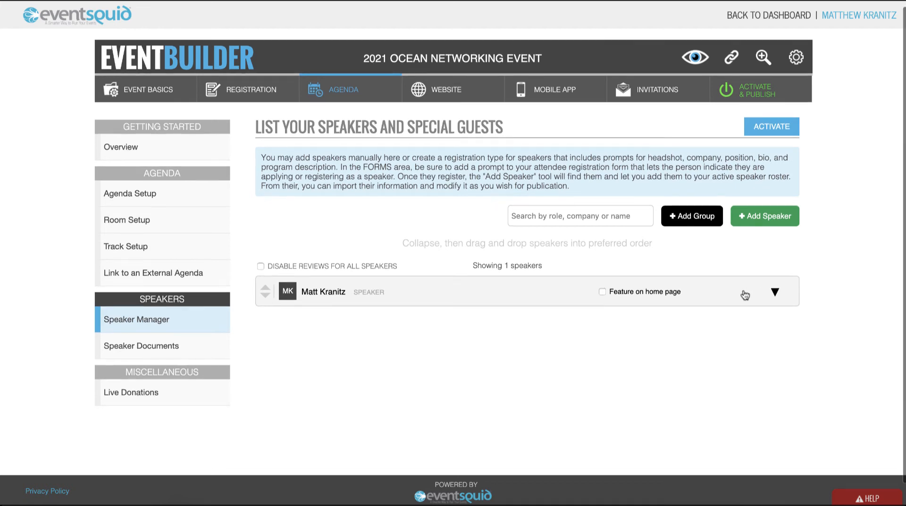
{"action": "left_click", "coordinate": [775, 292]}
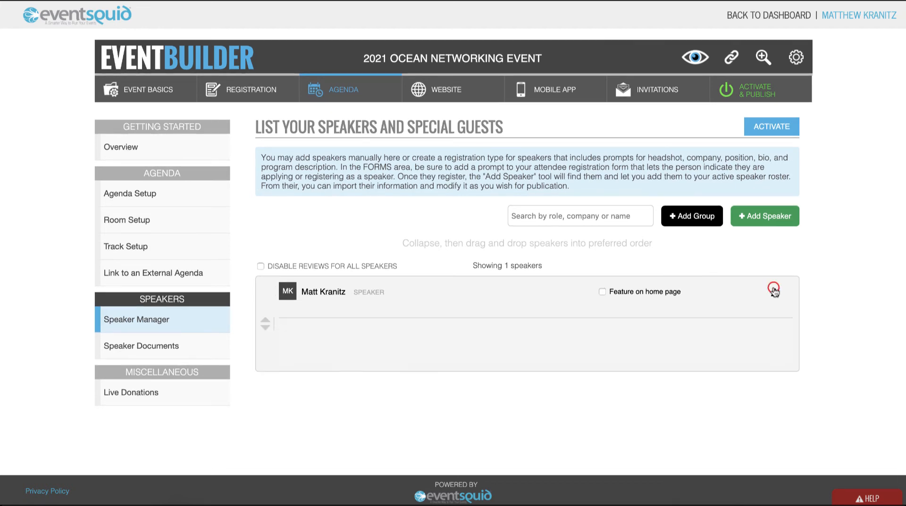
{"action": "scroll", "coordinate": [775, 293], "scroll_direction": "down", "scroll_amount": 2}
{"action": "scroll", "coordinate": [774, 292], "scroll_direction": "down", "scroll_amount": 2}
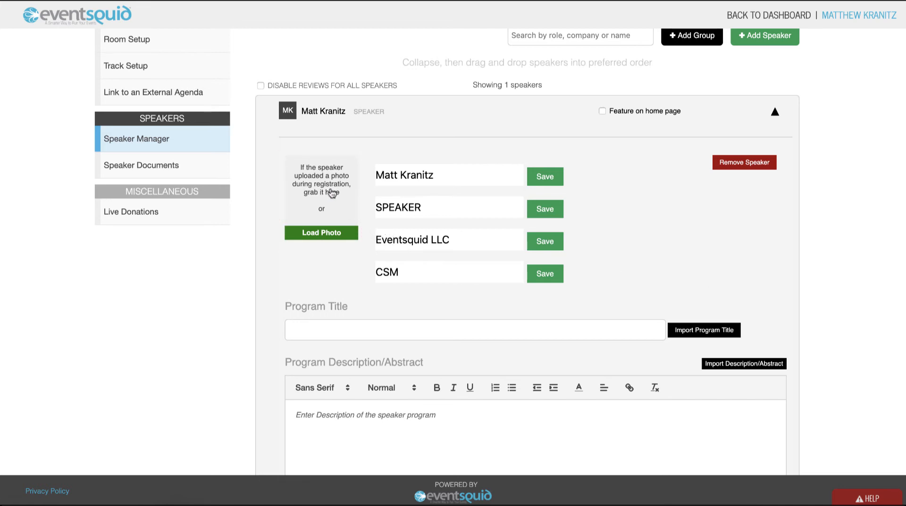
{"action": "left_click", "coordinate": [332, 192]}
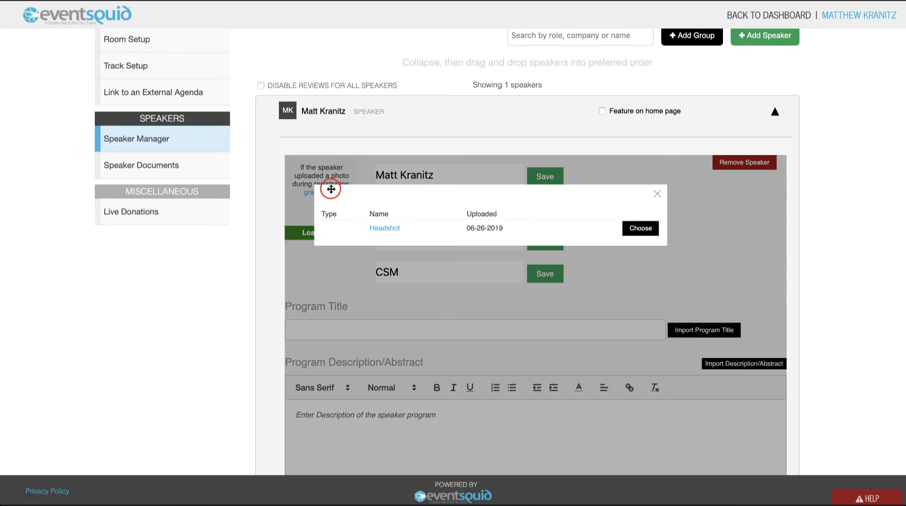
{"action": "left_click", "coordinate": [642, 227]}
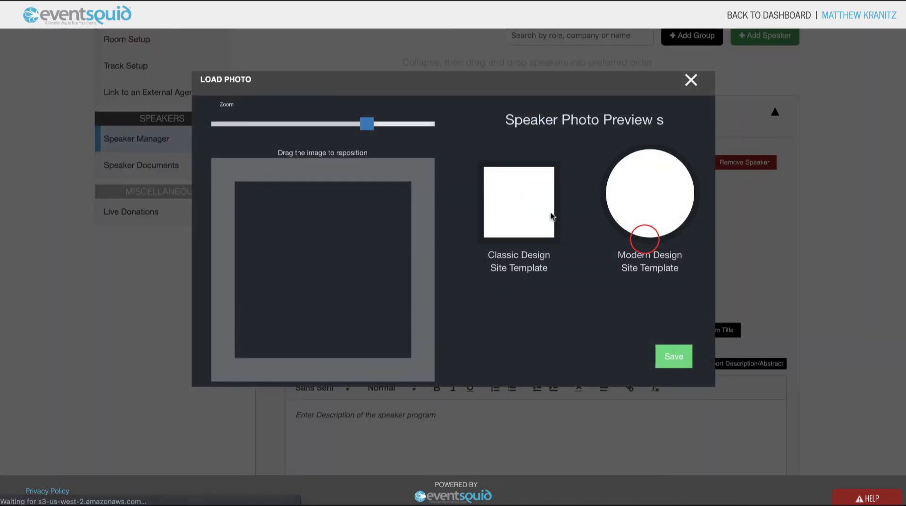
{"action": "left_click", "coordinate": [370, 124]}
{"action": "left_click_drag", "start_coordinate": [371, 125], "coordinate": [341, 123]}
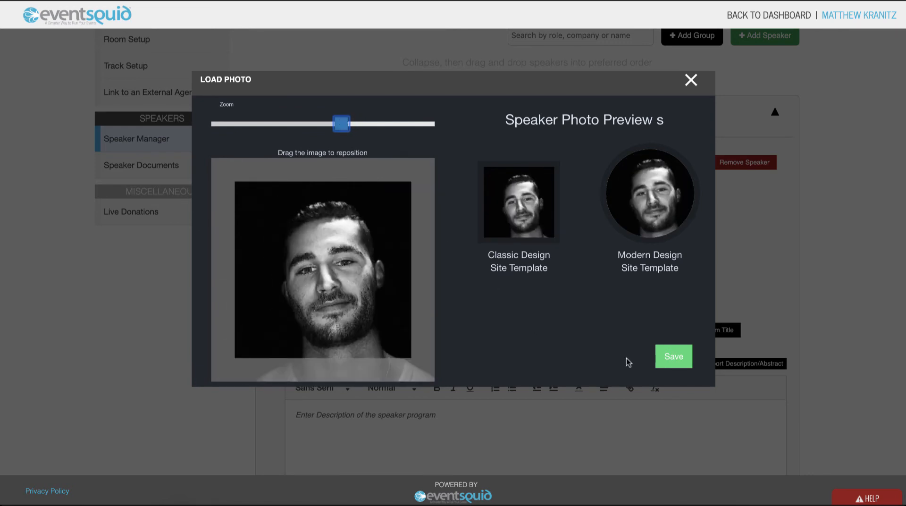
{"action": "left_click", "coordinate": [670, 363]}
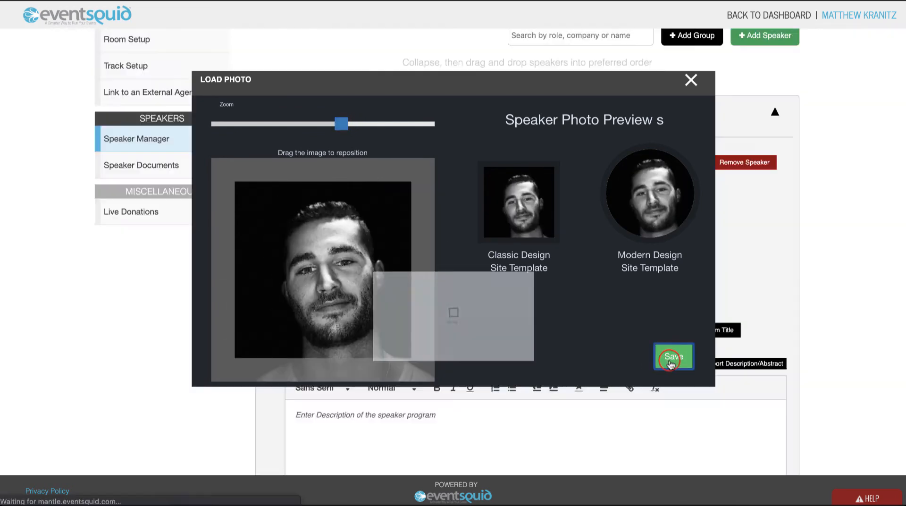
- Import the program title and description/abstract from the speaker's registration and save the description
{"action": "scroll", "coordinate": [626, 375], "scroll_direction": "down", "scroll_amount": 3}
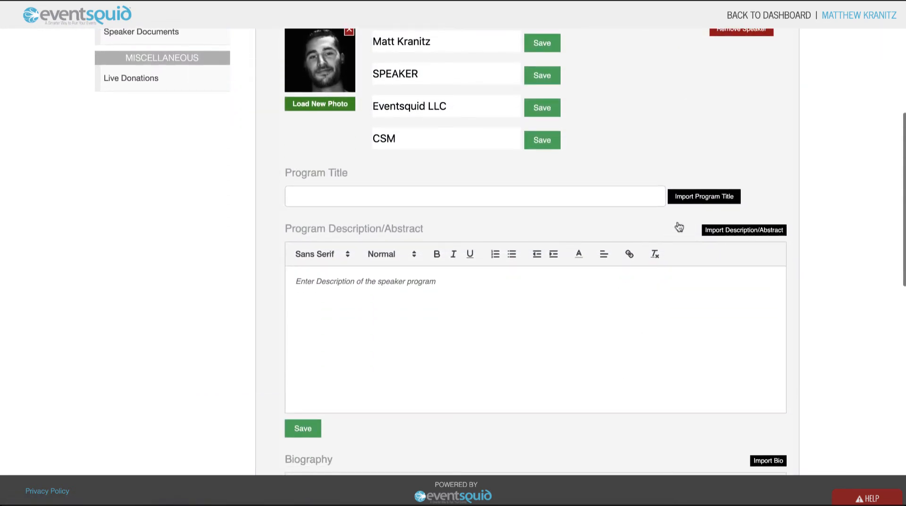
{"action": "left_click", "coordinate": [700, 197]}
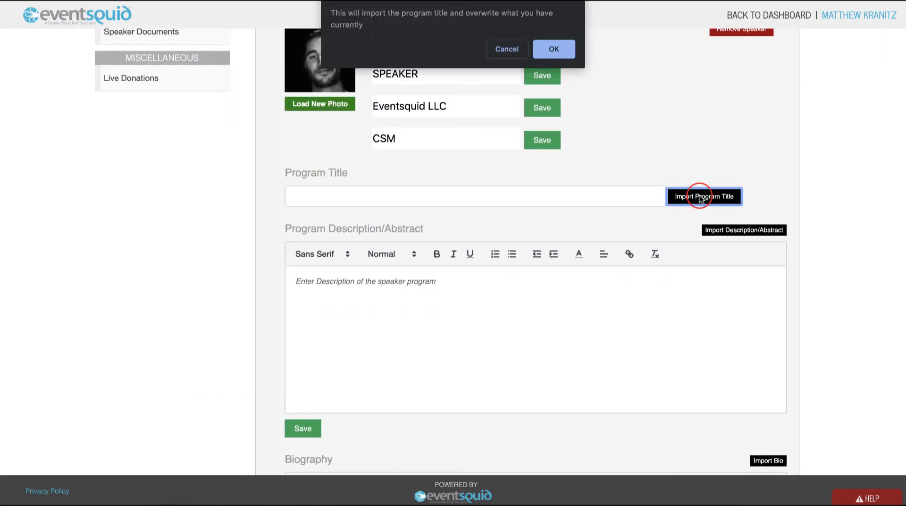
{"action": "key", "text": "Return"}
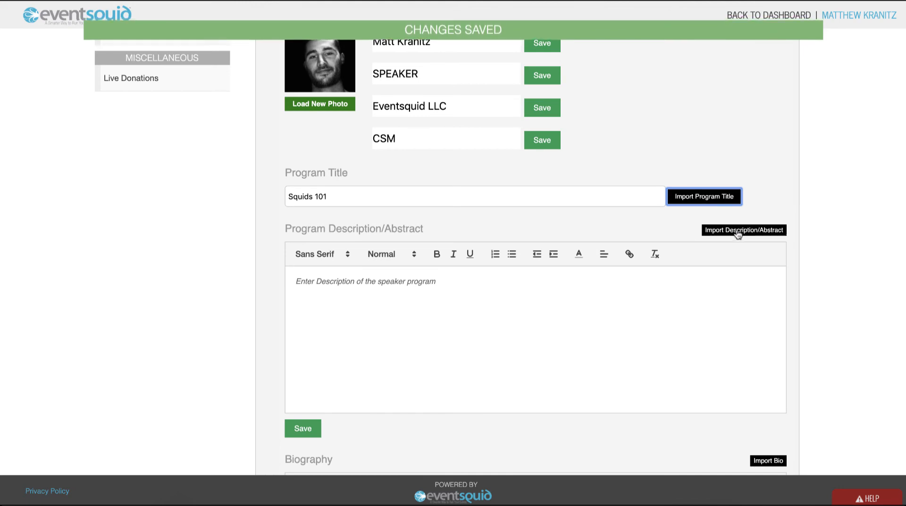
{"action": "left_click", "coordinate": [743, 231]}
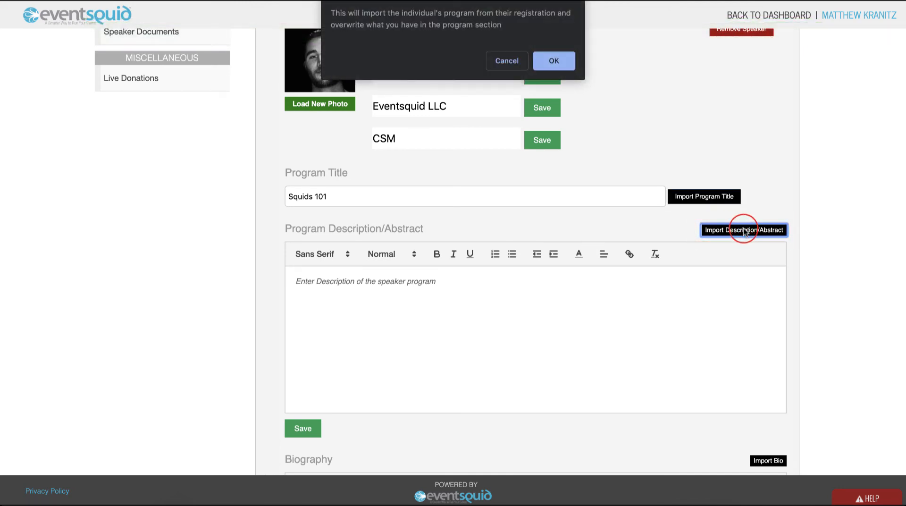
{"action": "key", "text": "Return"}
{"action": "scroll", "coordinate": [417, 357], "scroll_direction": "down", "scroll_amount": 3}
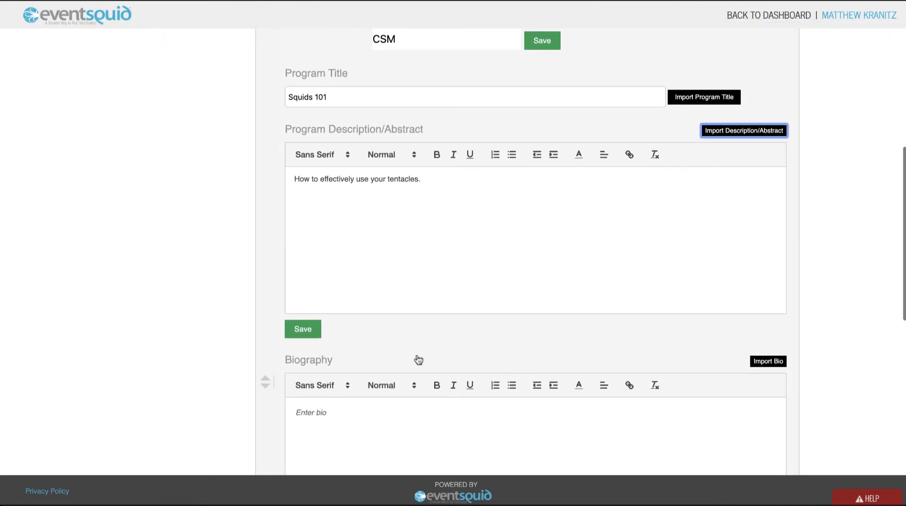
{"action": "left_click", "coordinate": [318, 276]}
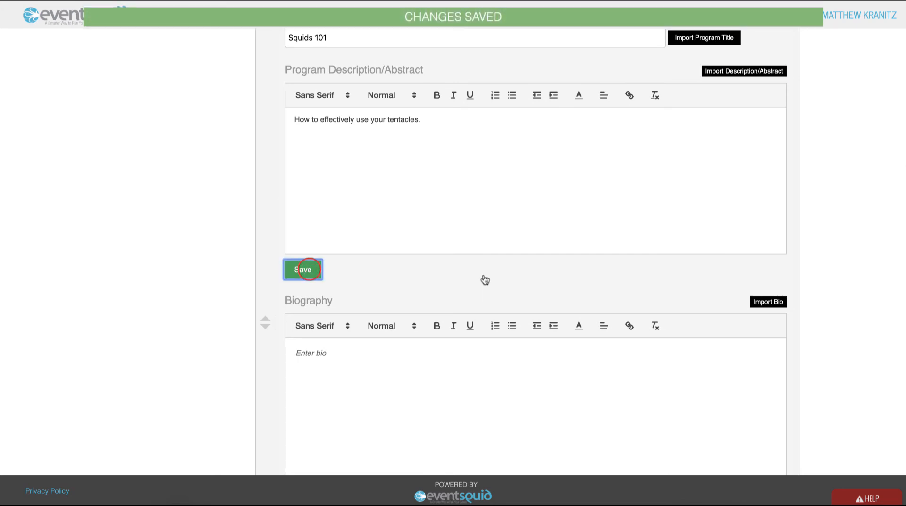
- Import the speaker's biography from their registration and save it
{"action": "scroll", "coordinate": [586, 298], "scroll_direction": "down", "scroll_amount": 2}
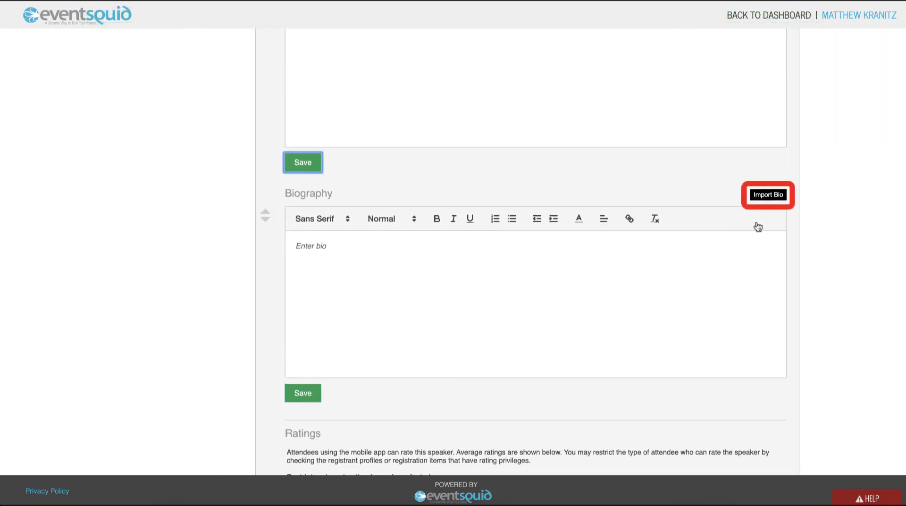
{"action": "left_click", "coordinate": [774, 198]}
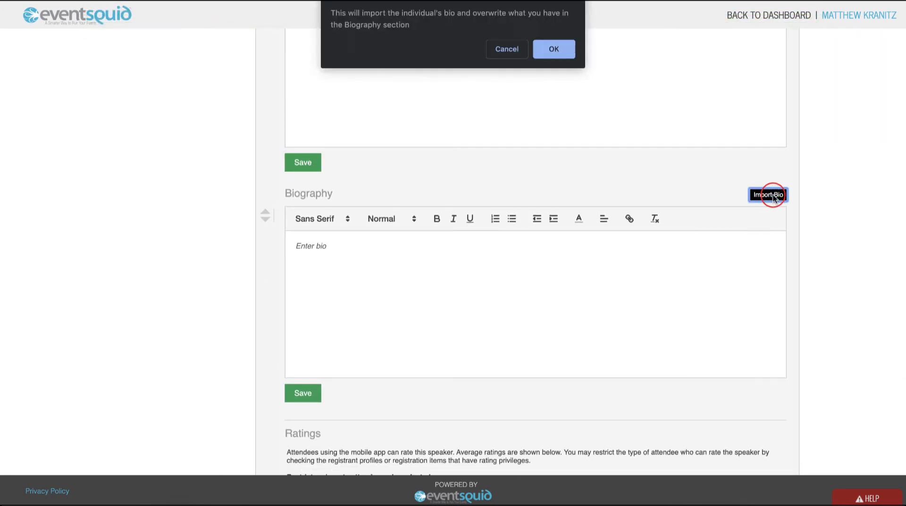
{"action": "key", "text": "Return"}
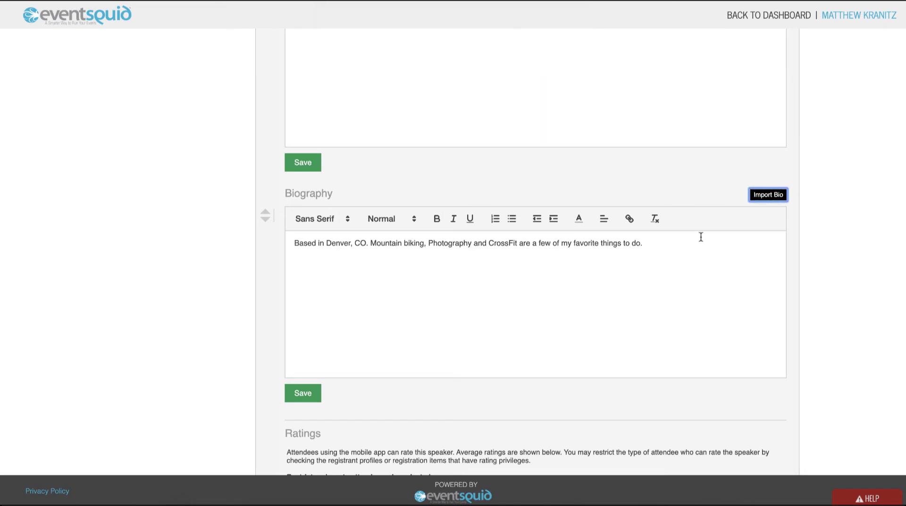
{"action": "left_click", "coordinate": [305, 394]}
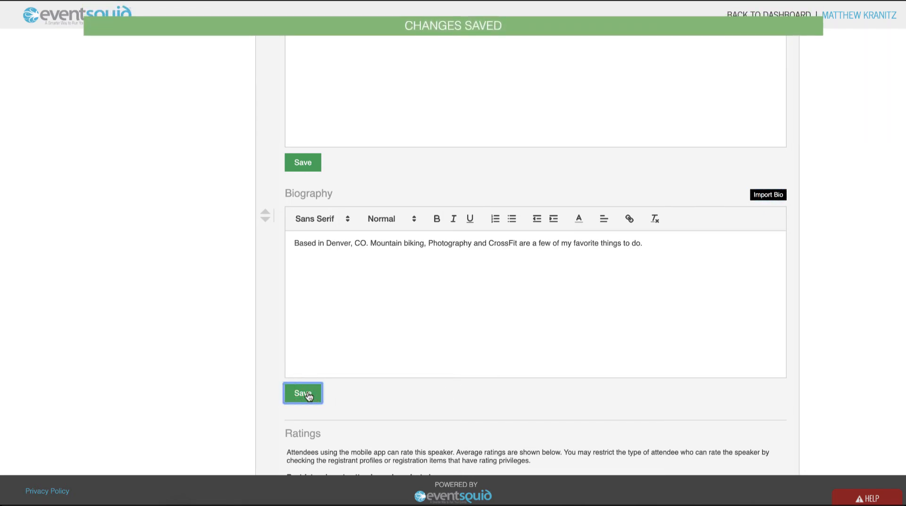
- Open Speaker Documents to review the speaker's uploaded Event Presentation file
{"action": "scroll", "coordinate": [244, 229], "scroll_direction": "up", "scroll_amount": 7}
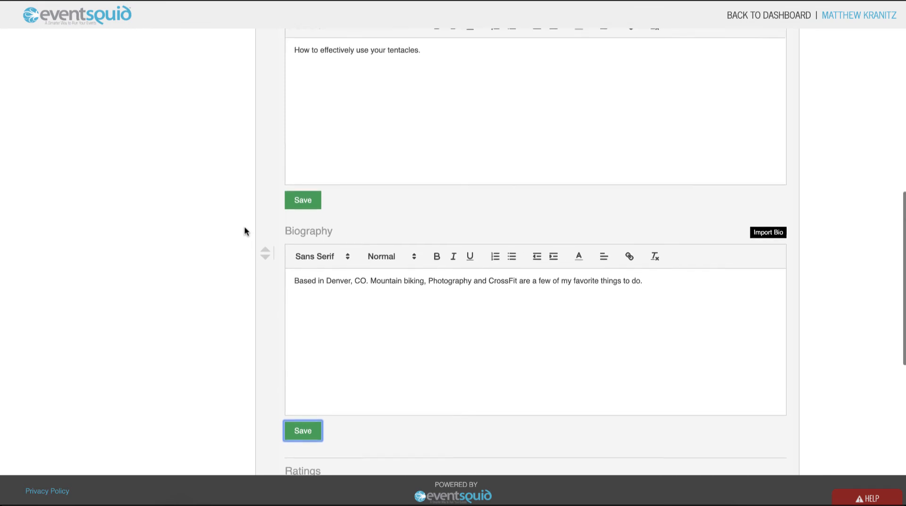
{"action": "scroll", "coordinate": [296, 371], "scroll_direction": "up", "scroll_amount": 3}
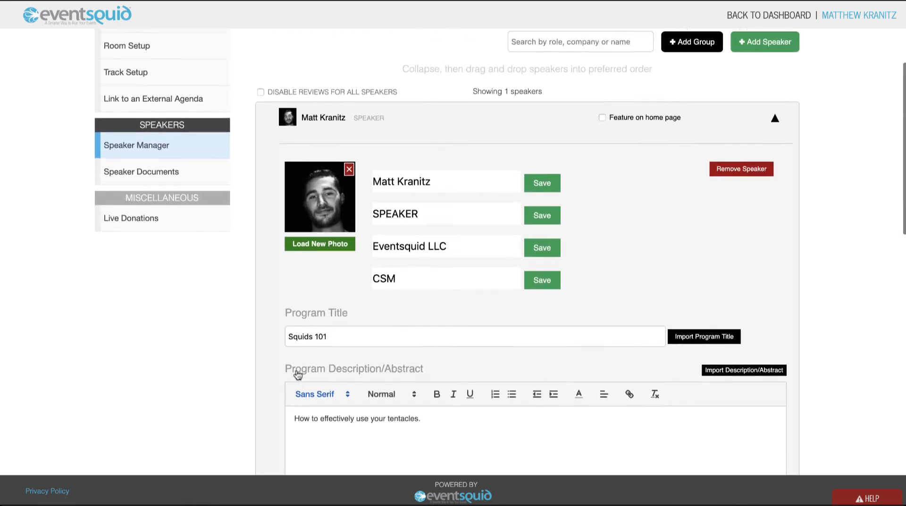
{"action": "left_click", "coordinate": [198, 208]}
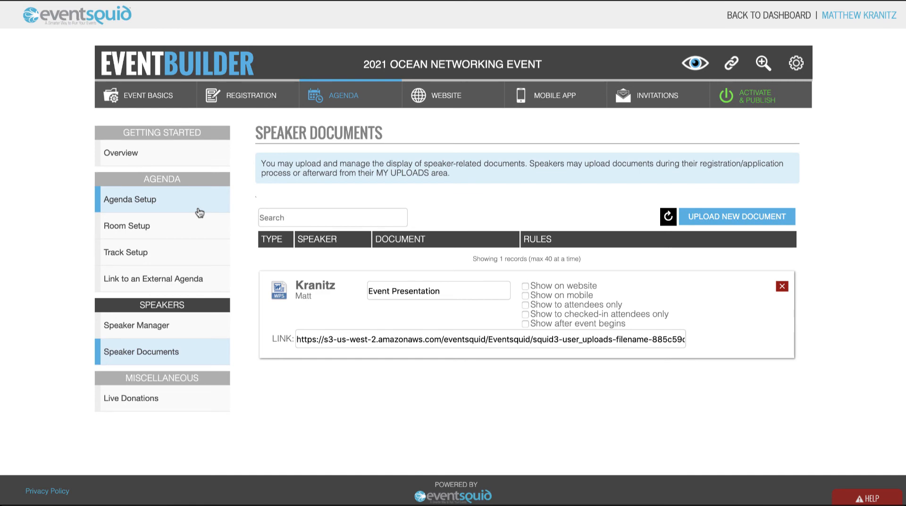
{"action": "scroll", "coordinate": [356, 256], "scroll_direction": "down", "scroll_amount": 1}
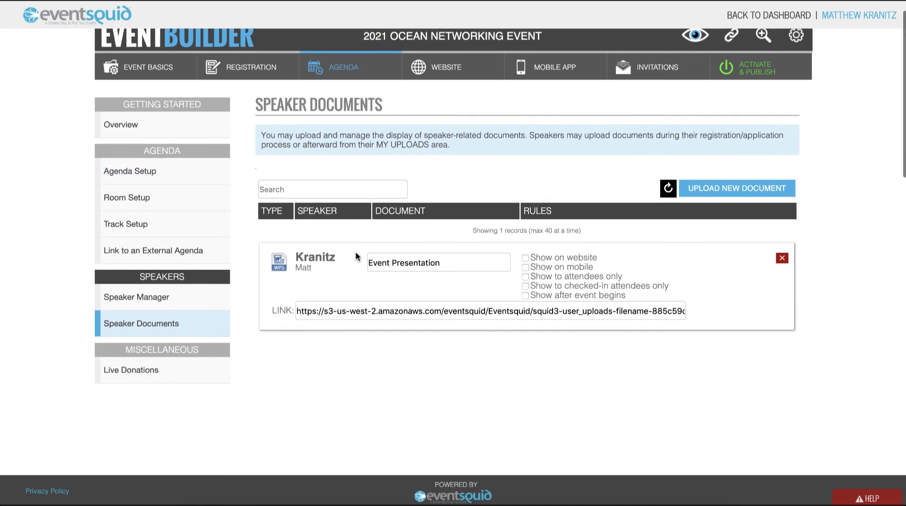